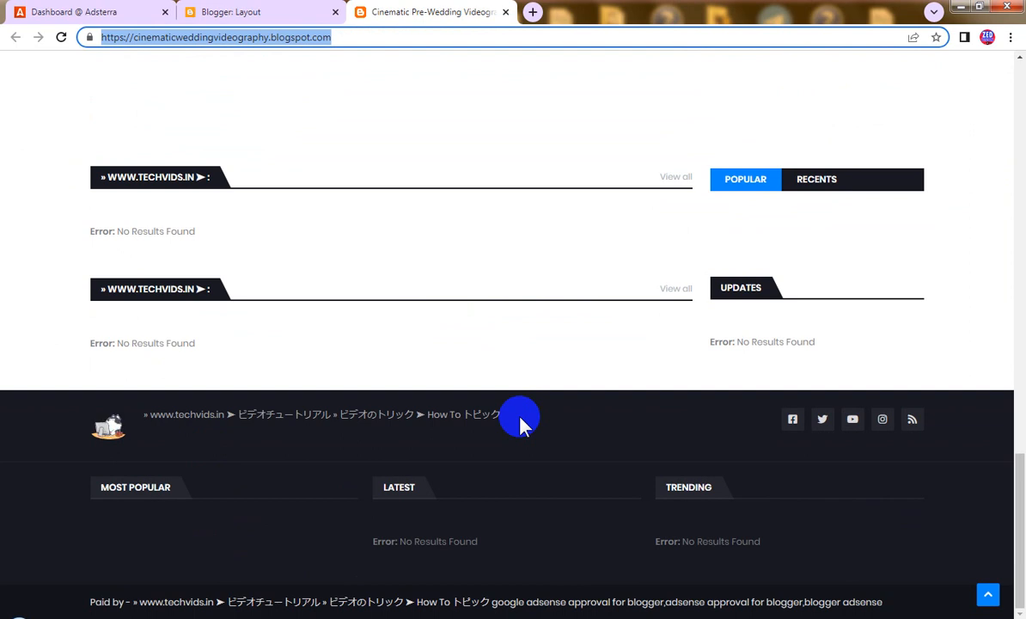
Review the blog's home page and inspect the code in the layout's Theme Options HTML/JavaScript gadget without changing it
{"action": "scroll", "coordinate": [520, 419], "scroll_direction": "up", "scroll_amount": 10}
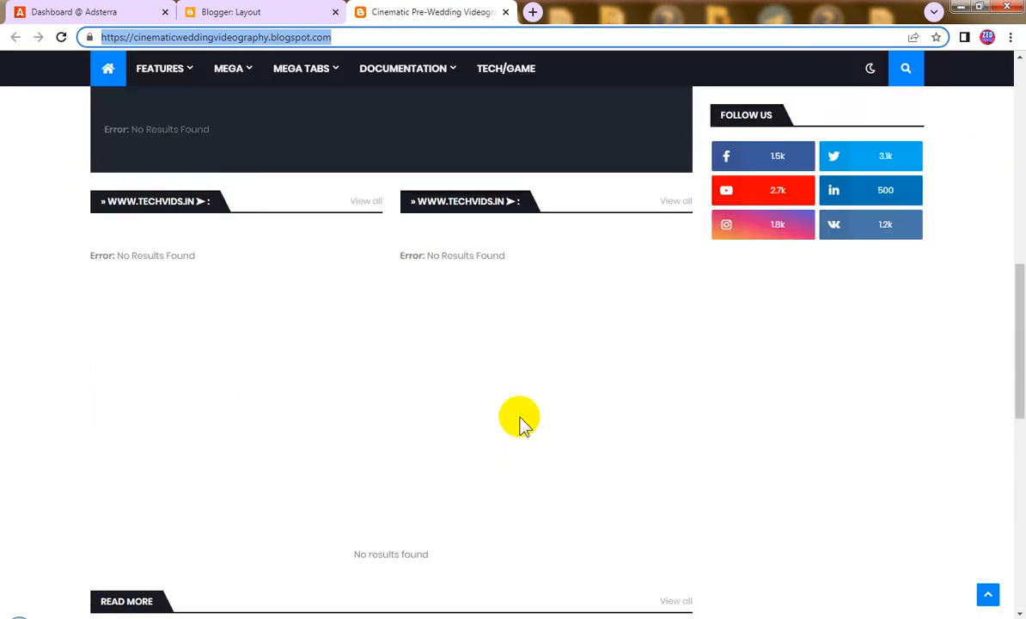
{"action": "scroll", "coordinate": [520, 419], "scroll_direction": "up", "scroll_amount": 3}
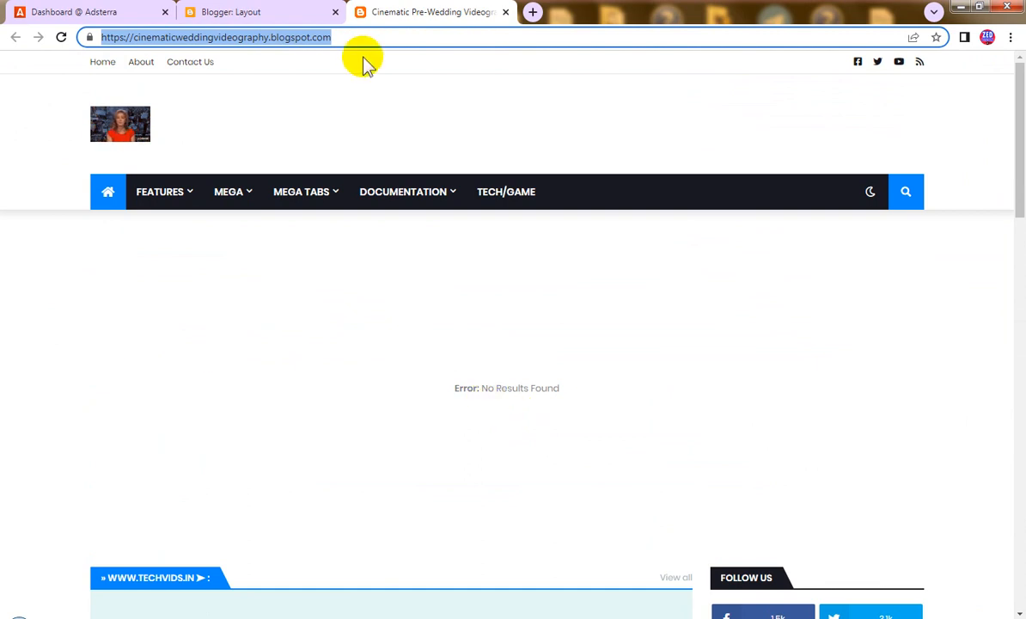
{"action": "left_click", "coordinate": [258, 11]}
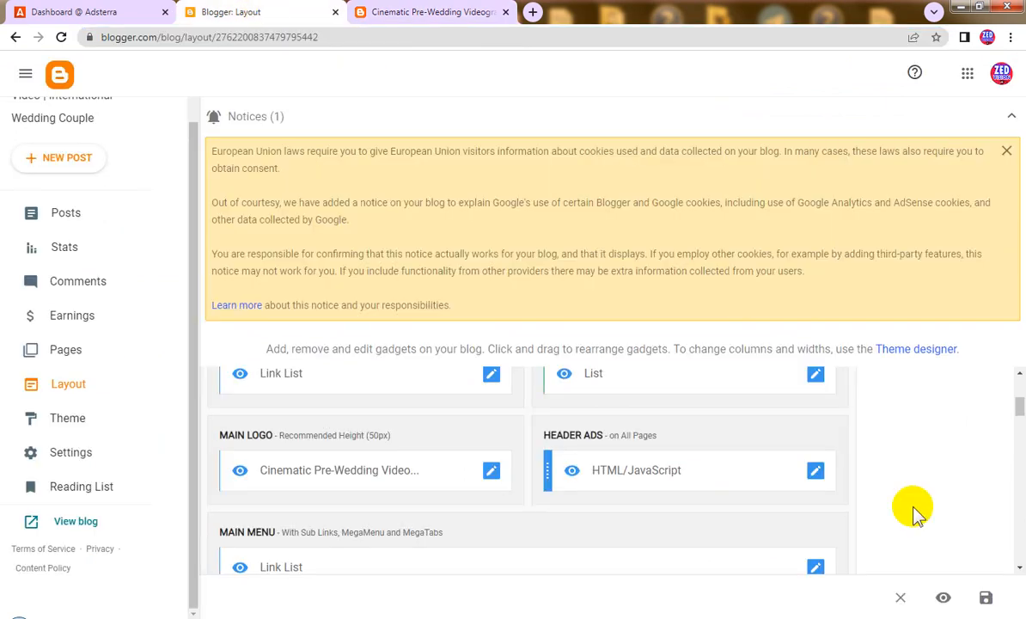
{"action": "scroll", "coordinate": [852, 484], "scroll_direction": "down", "scroll_amount": 3}
{"action": "scroll", "coordinate": [852, 484], "scroll_direction": "up", "scroll_amount": 5}
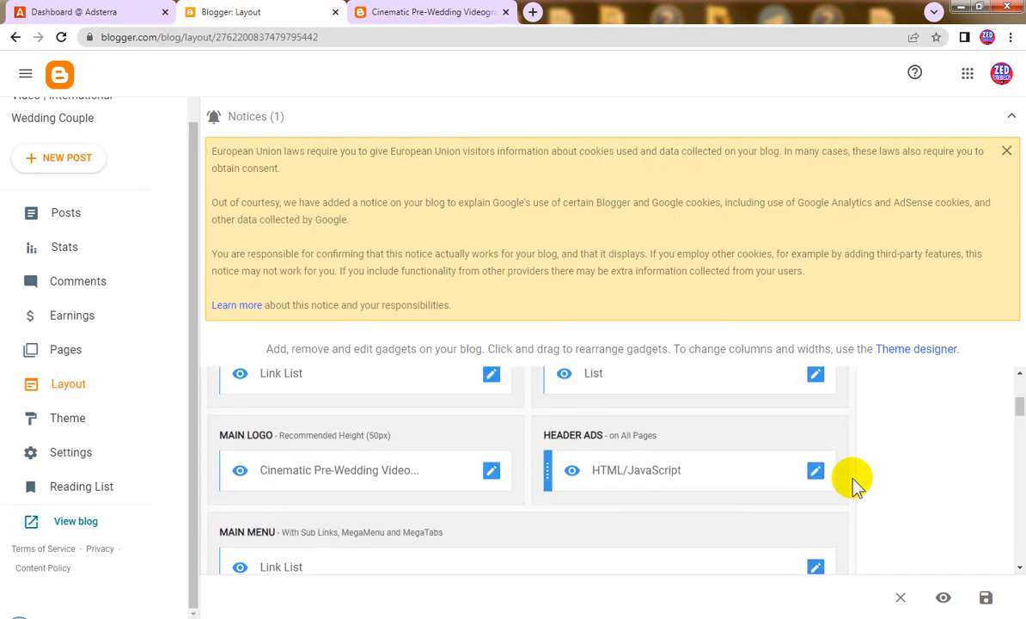
{"action": "scroll", "coordinate": [852, 484], "scroll_direction": "up", "scroll_amount": 1}
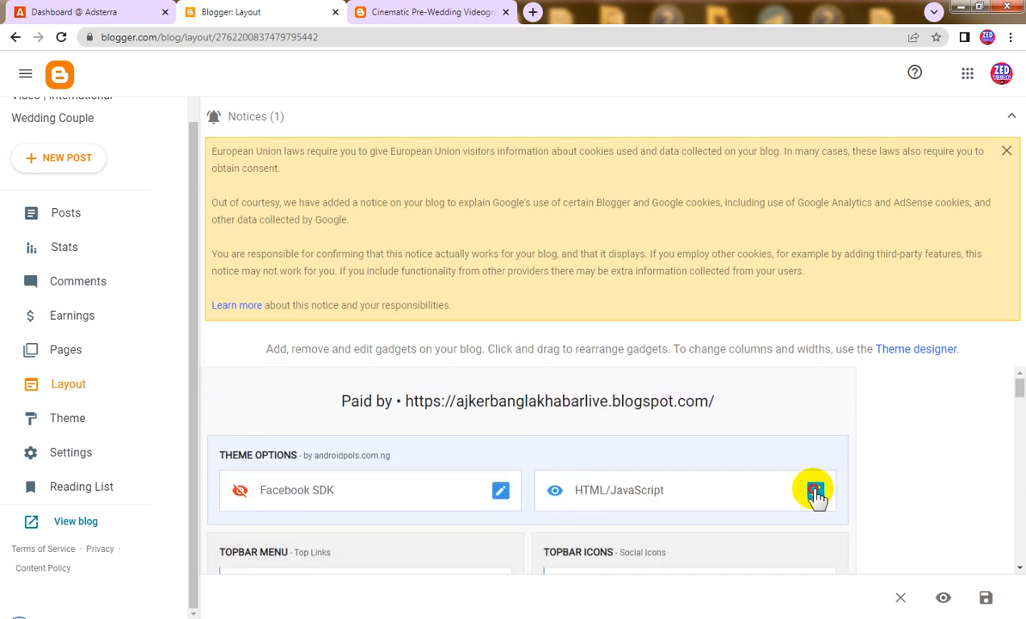
{"action": "left_click", "coordinate": [815, 491]}
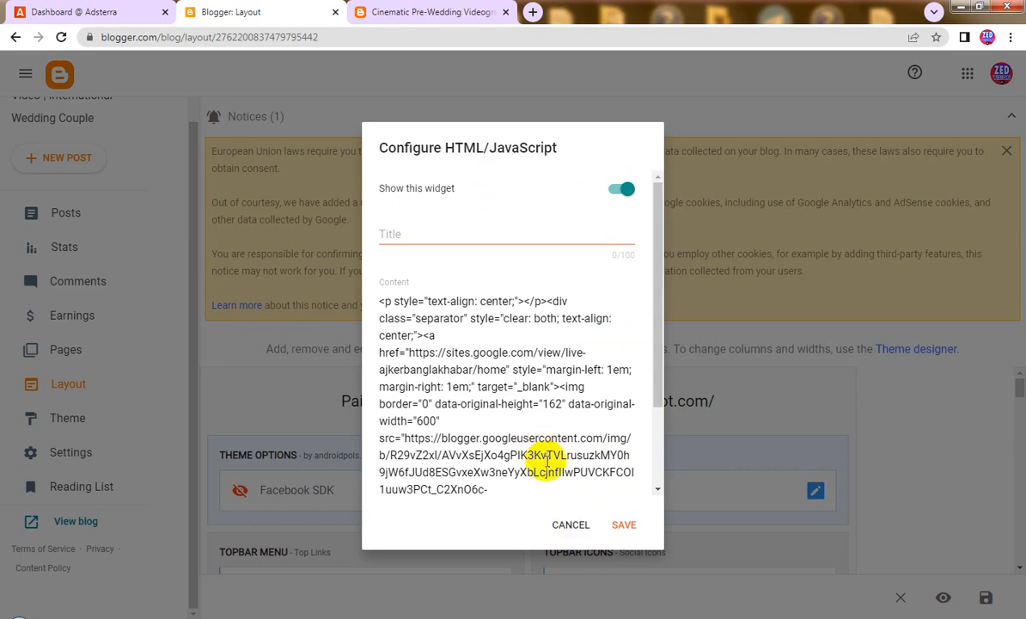
{"action": "left_click", "coordinate": [572, 525]}
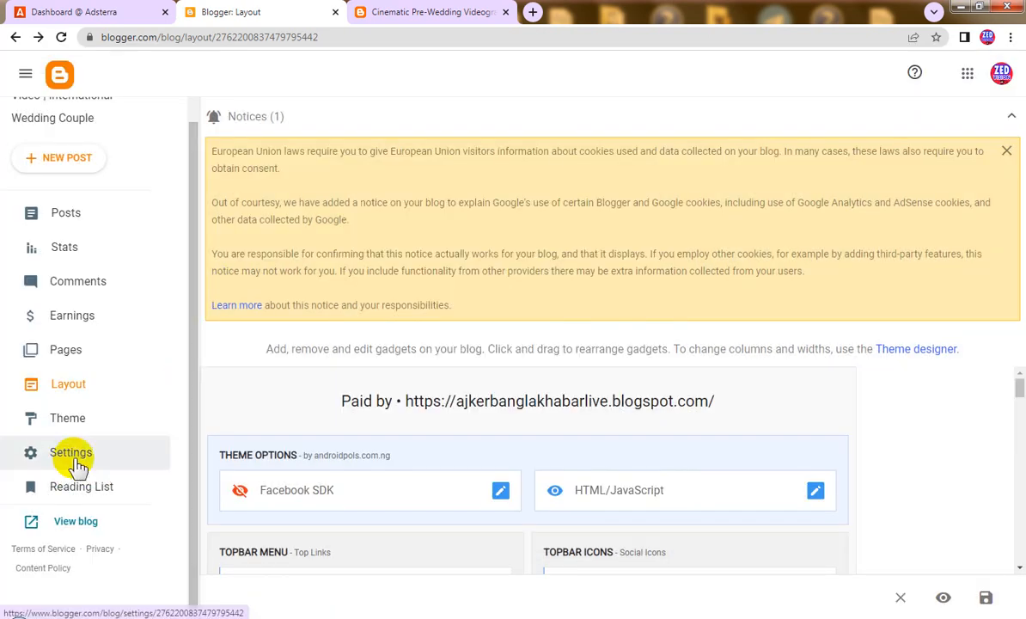
Copy the full blog title from the Basic settings, keeping the title as it is
{"action": "left_click", "coordinate": [74, 456]}
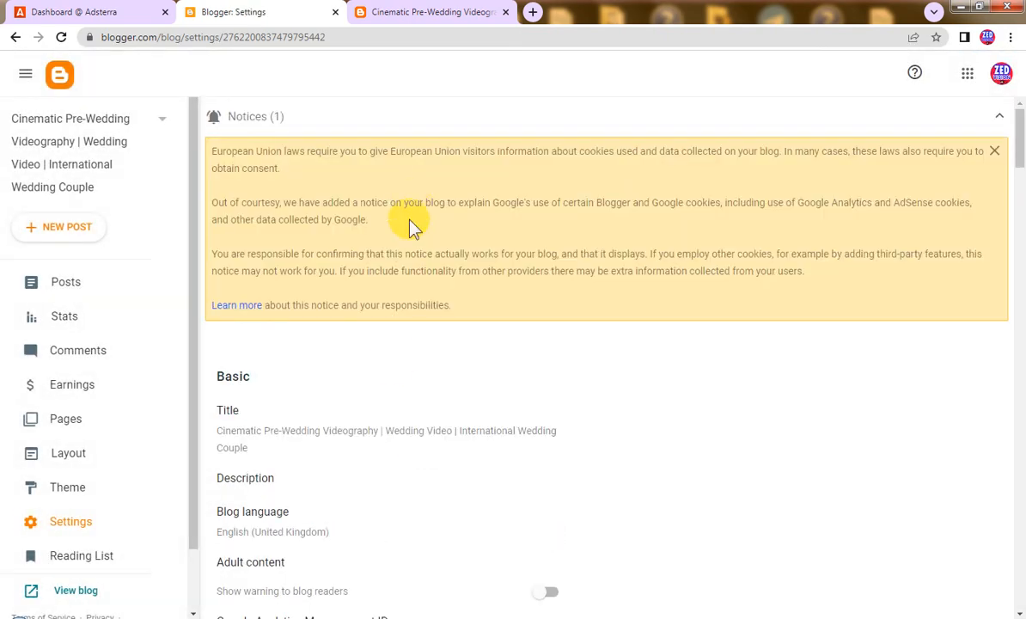
{"action": "left_click", "coordinate": [425, 440]}
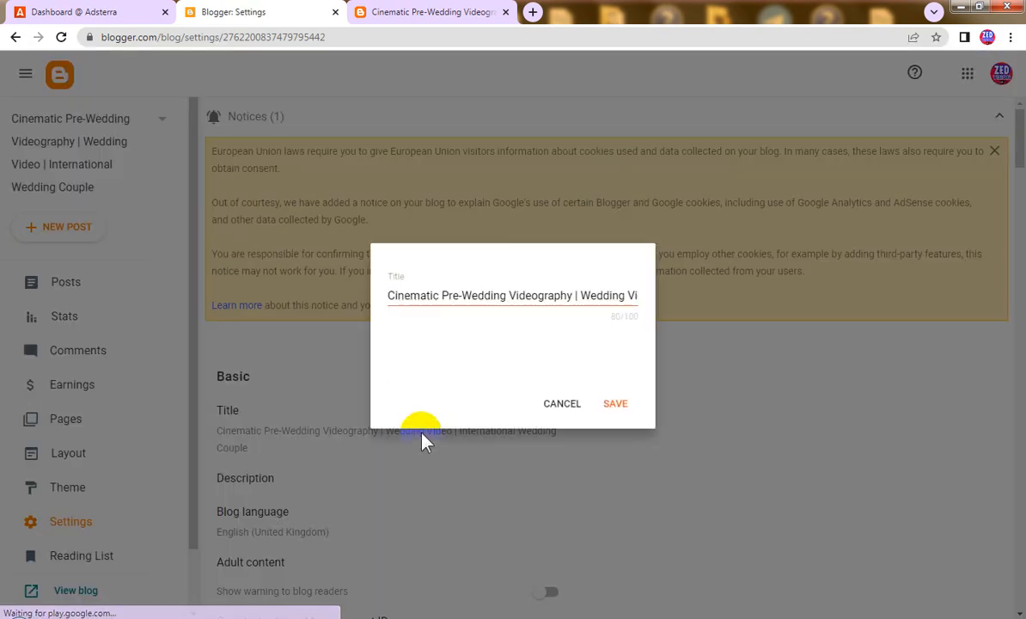
{"action": "triple_click", "coordinate": [466, 297]}
{"action": "key", "text": "ctrl+c"}
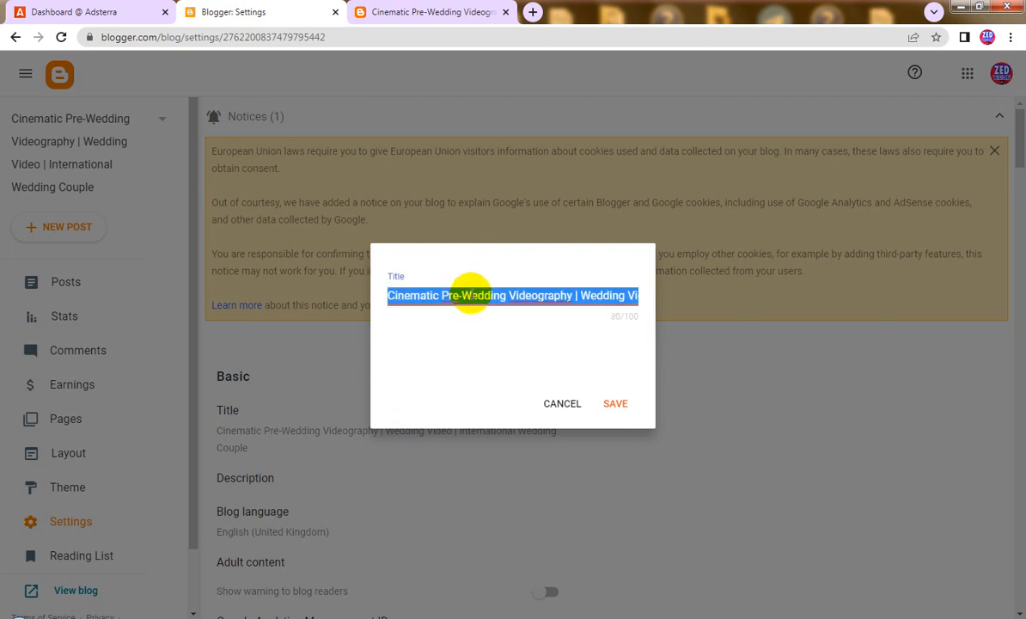
{"action": "left_click", "coordinate": [616, 404]}
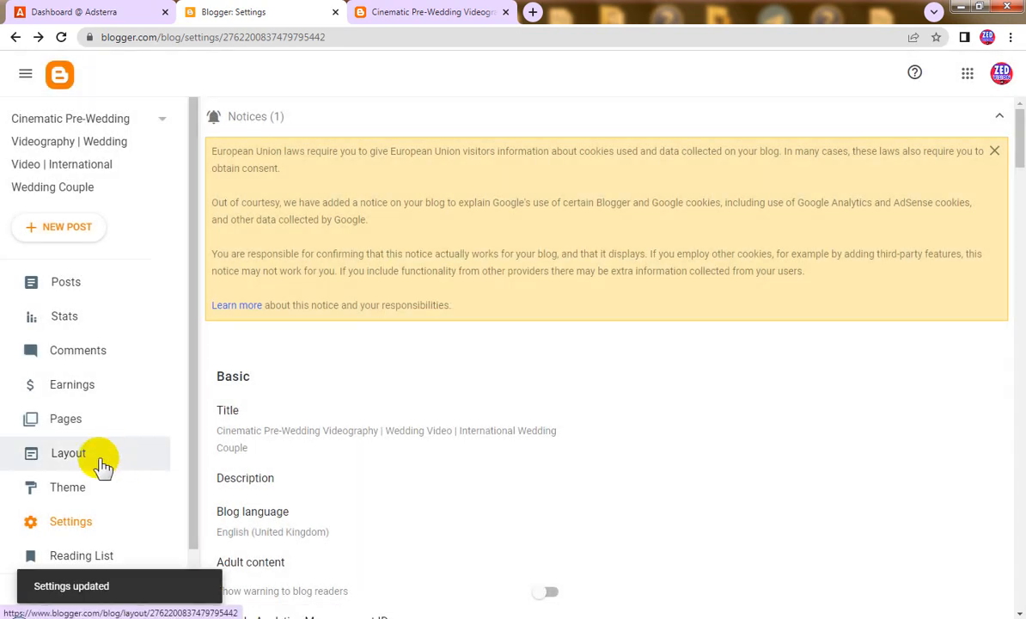
Replace the Theme Options HTML/JavaScript gadget's content with "Cinematic Pre-Wedding Videography | Wedding Video | International Wedding Couple" and save it
{"action": "left_click", "coordinate": [101, 463]}
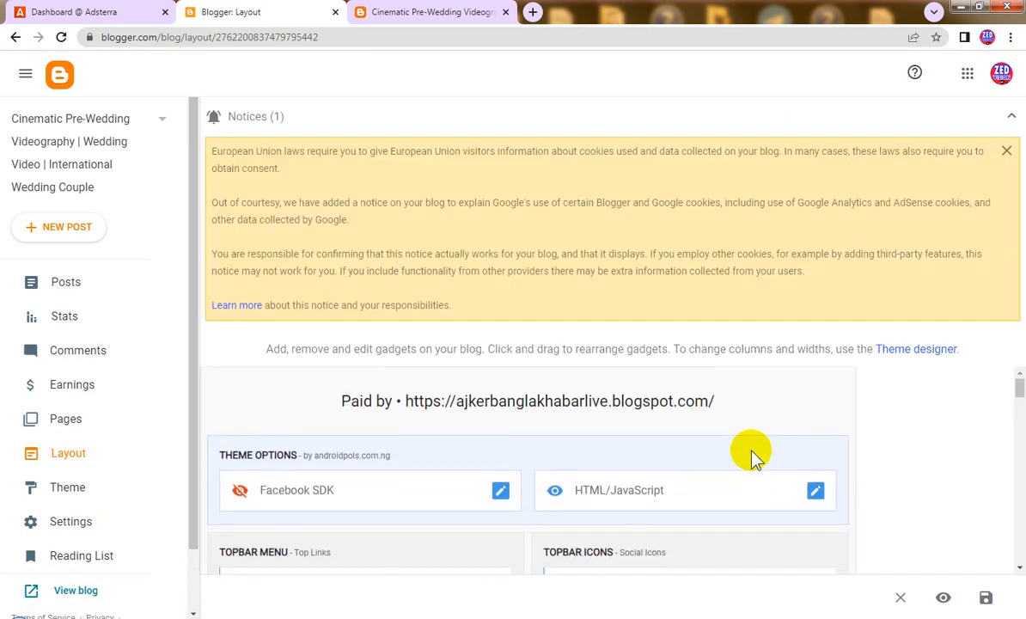
{"action": "left_click", "coordinate": [817, 493]}
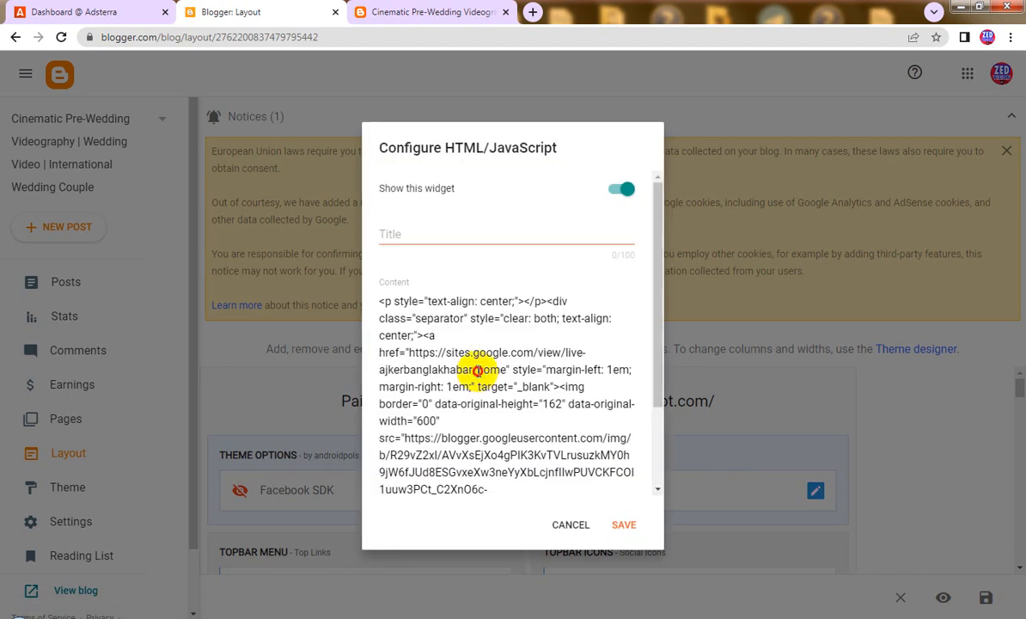
{"action": "left_click", "coordinate": [478, 371]}
{"action": "key", "text": "ctrl+a"}
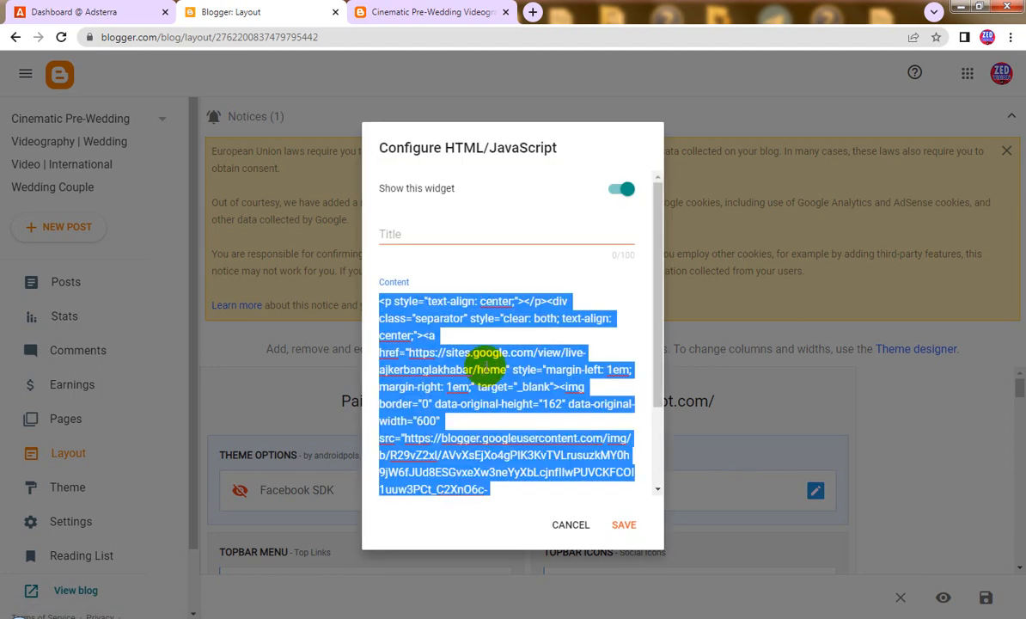
{"action": "key", "text": "ctrl+v"}
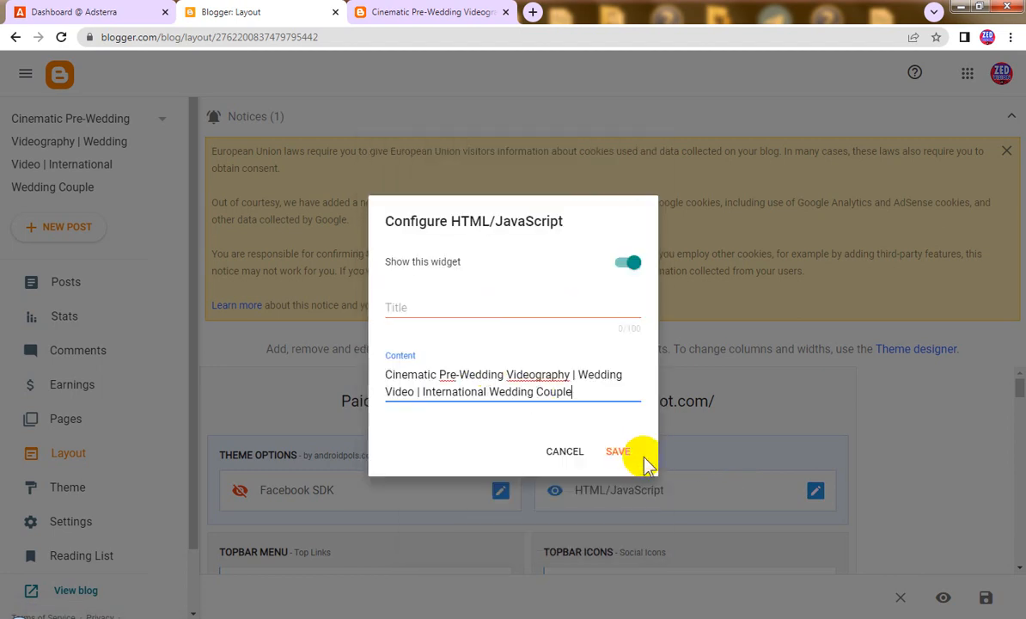
{"action": "left_click", "coordinate": [619, 451]}
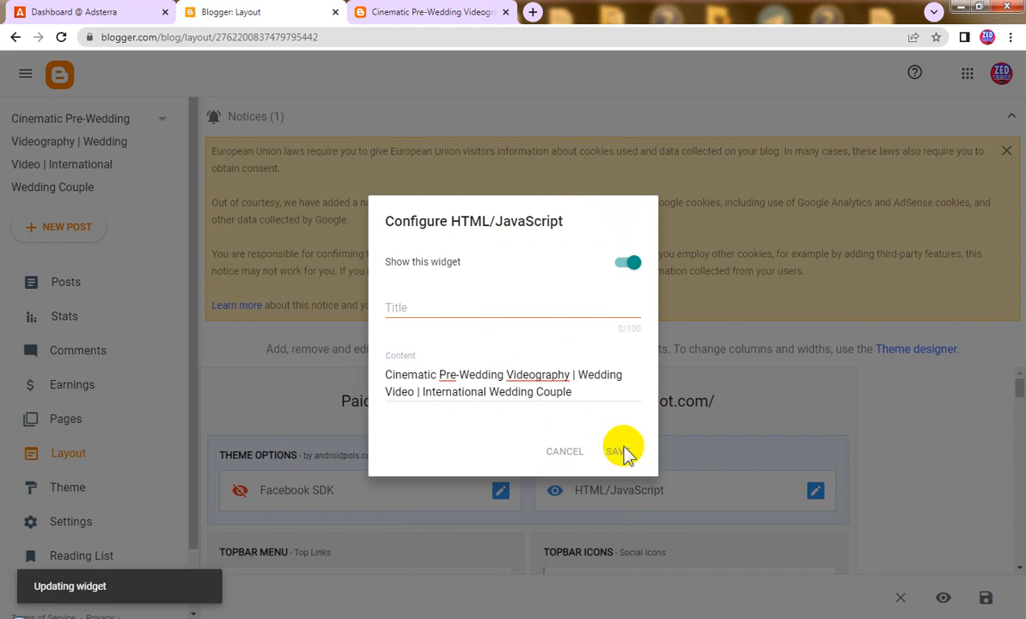
Replace the ad code in the Header Ads HTML/JavaScript gadget with the copied blog title and save it
{"action": "scroll", "coordinate": [655, 469], "scroll_direction": "down", "scroll_amount": 2}
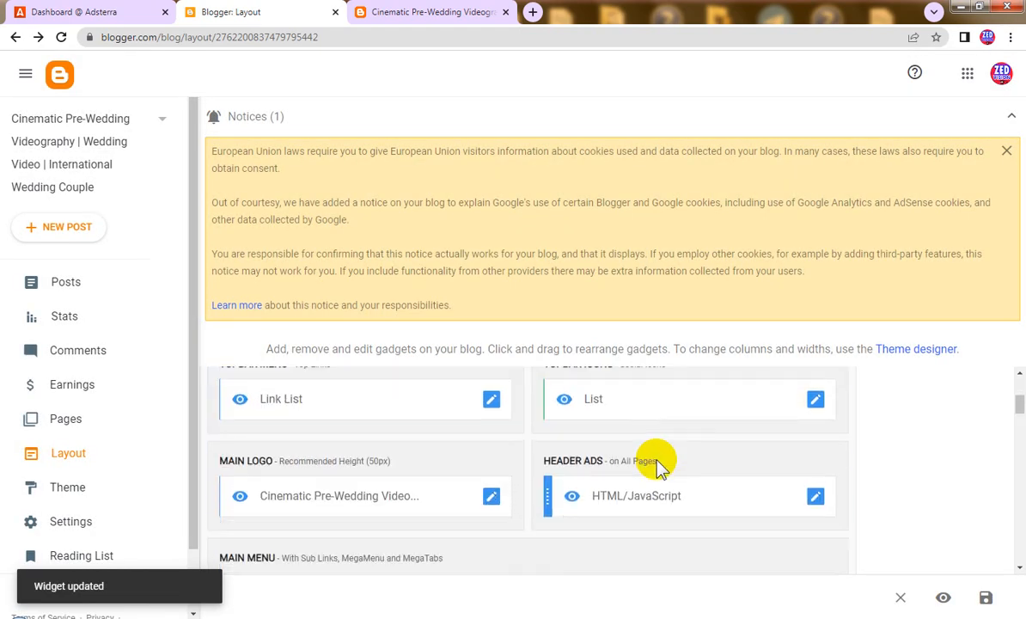
{"action": "scroll", "coordinate": [732, 479], "scroll_direction": "up", "scroll_amount": 1}
{"action": "scroll", "coordinate": [733, 479], "scroll_direction": "down", "scroll_amount": 1}
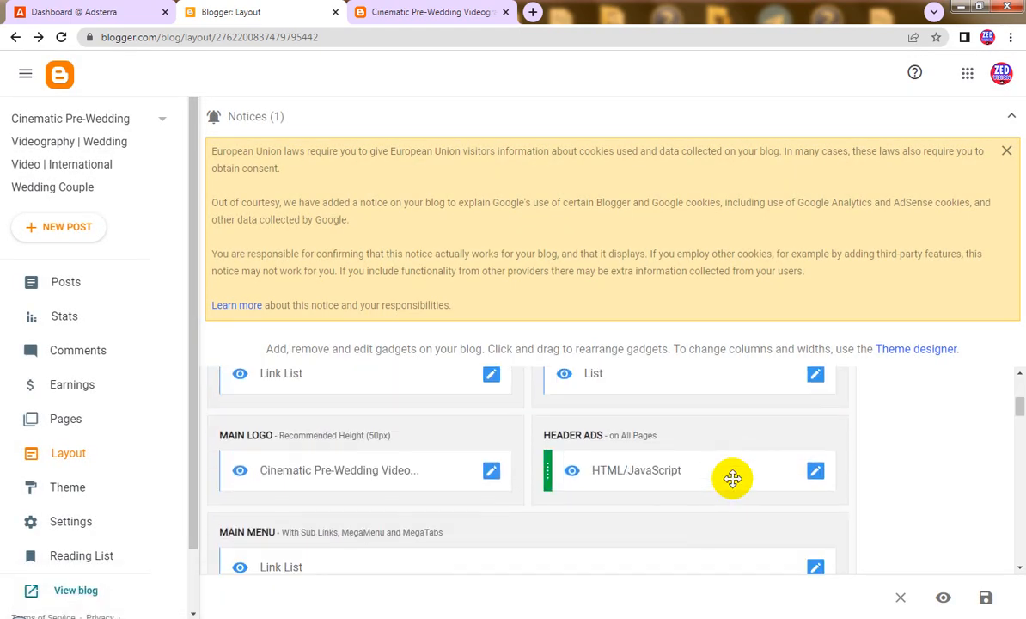
{"action": "left_click", "coordinate": [815, 476]}
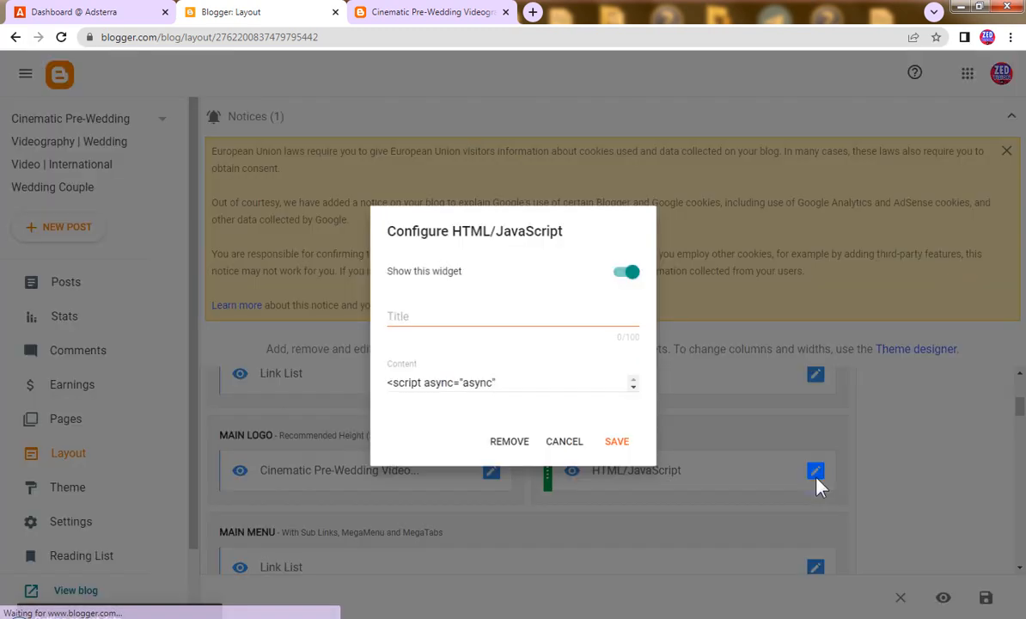
{"action": "left_click", "coordinate": [466, 356]}
{"action": "key", "text": "ctrl+a"}
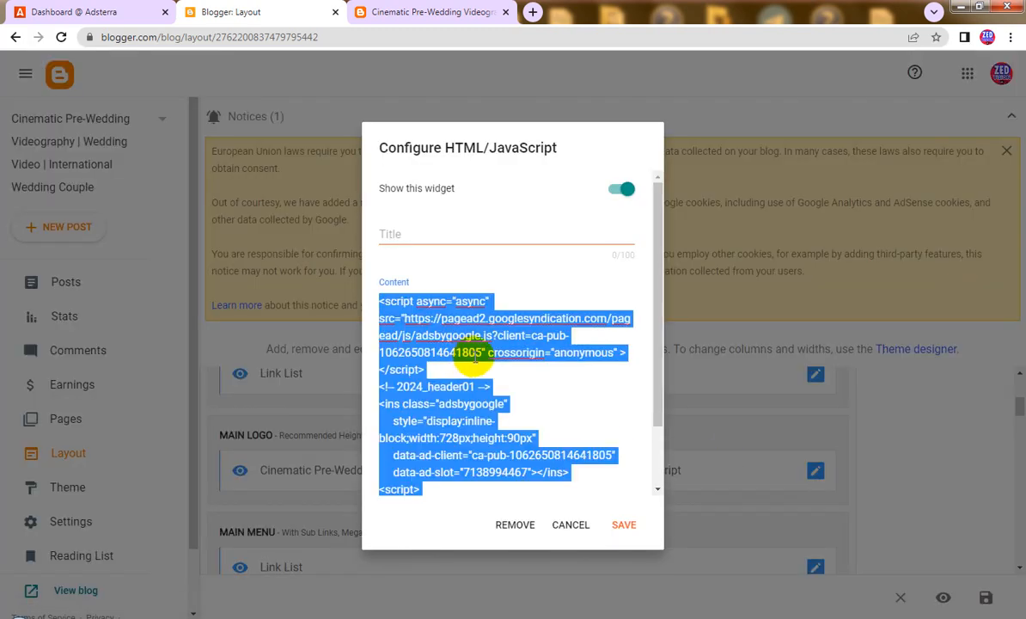
{"action": "key", "text": "ctrl+v"}
{"action": "left_click", "coordinate": [622, 453]}
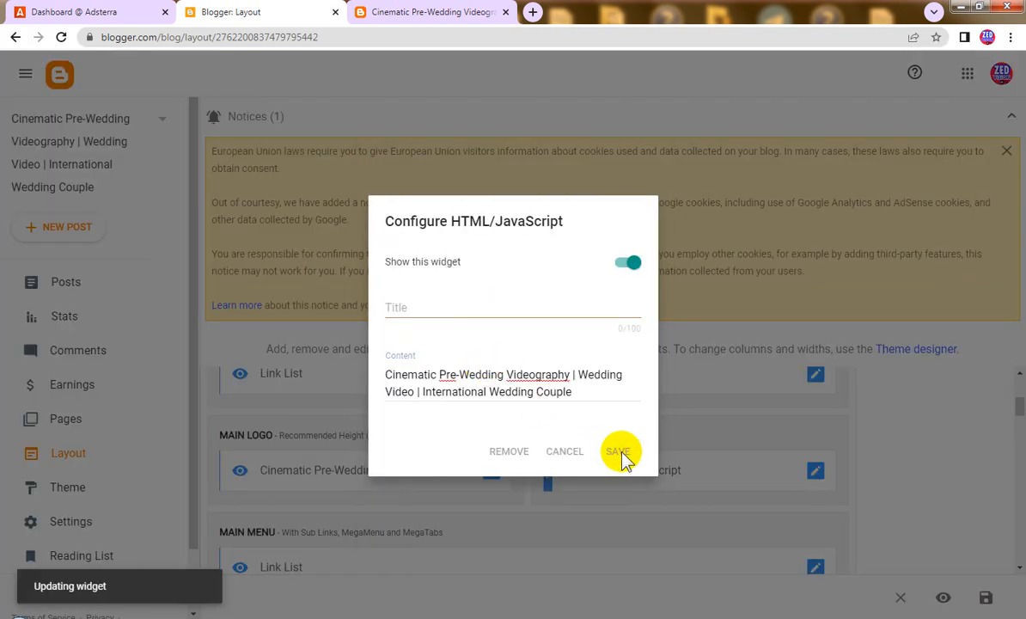
Replace the ad code in the Sidebar A HTML/JavaScript gadget with the copied blog title and save it
{"action": "scroll", "coordinate": [726, 507], "scroll_direction": "down", "scroll_amount": 2}
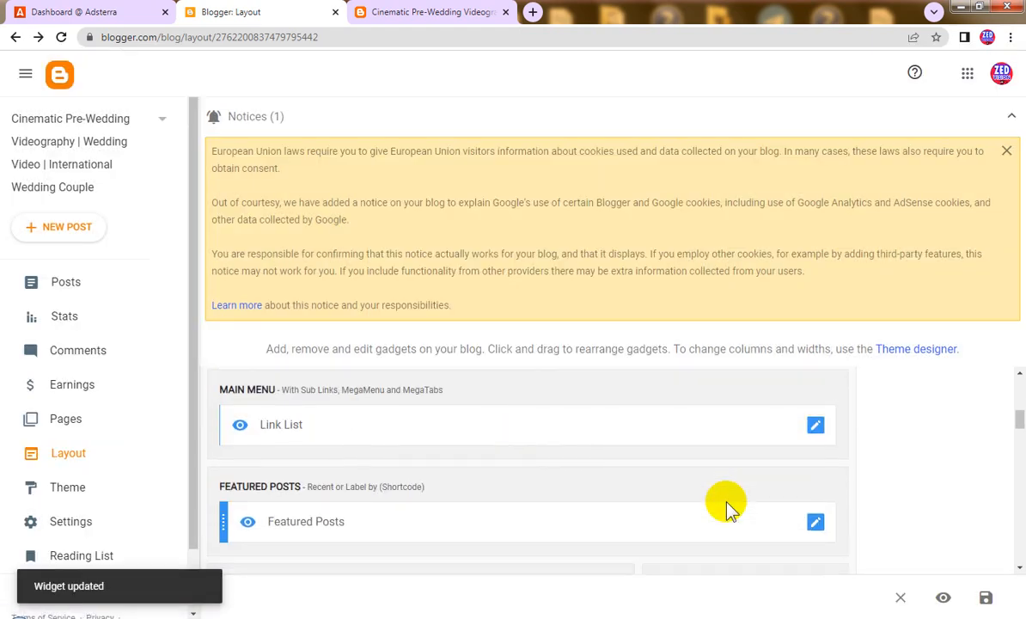
{"action": "scroll", "coordinate": [726, 501], "scroll_direction": "down", "scroll_amount": 2}
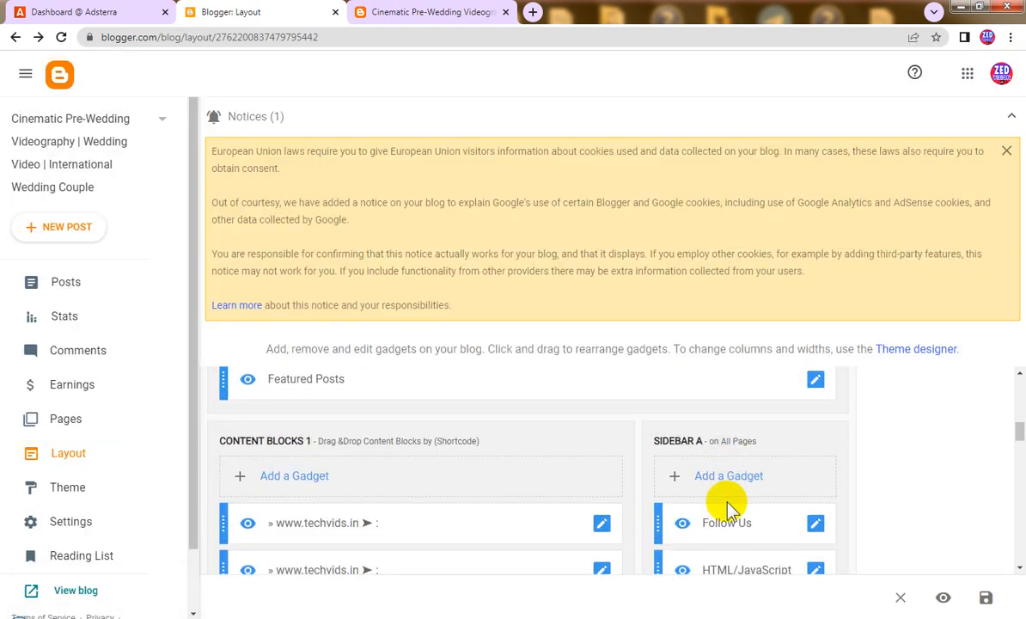
{"action": "scroll", "coordinate": [766, 514], "scroll_direction": "down", "scroll_amount": 1}
{"action": "scroll", "coordinate": [767, 514], "scroll_direction": "up", "scroll_amount": 1}
{"action": "scroll", "coordinate": [767, 514], "scroll_direction": "down", "scroll_amount": 2}
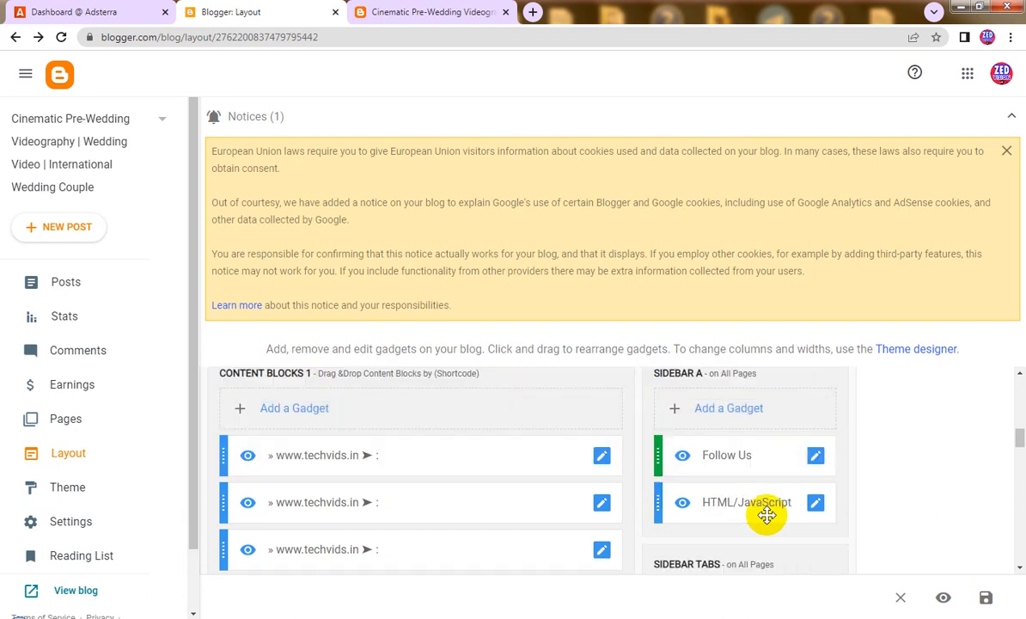
{"action": "scroll", "coordinate": [767, 514], "scroll_direction": "down", "scroll_amount": 1}
{"action": "scroll", "coordinate": [765, 513], "scroll_direction": "up", "scroll_amount": 2}
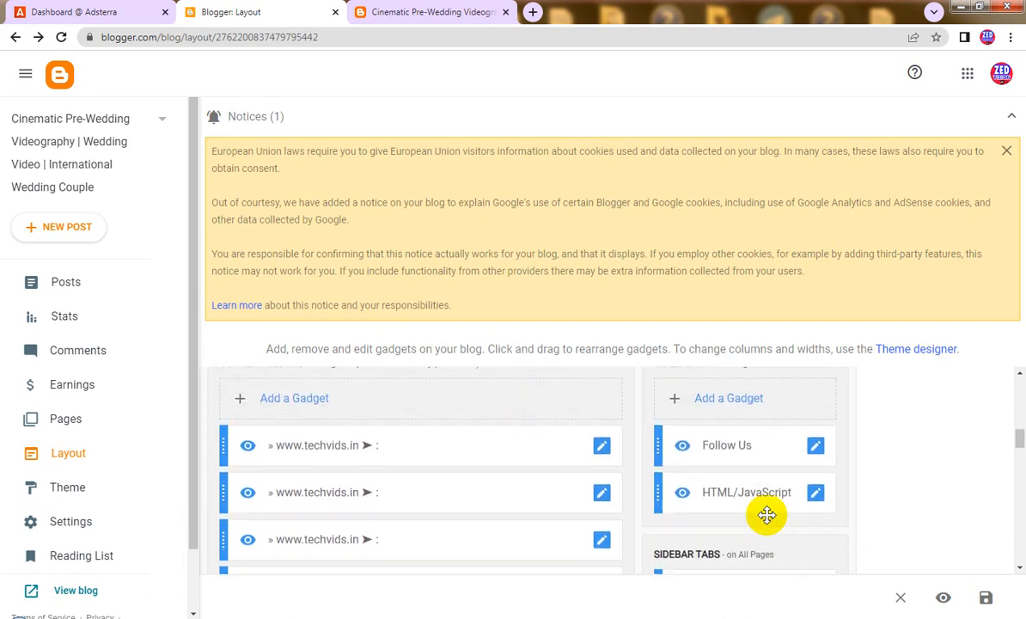
{"action": "left_click", "coordinate": [816, 502]}
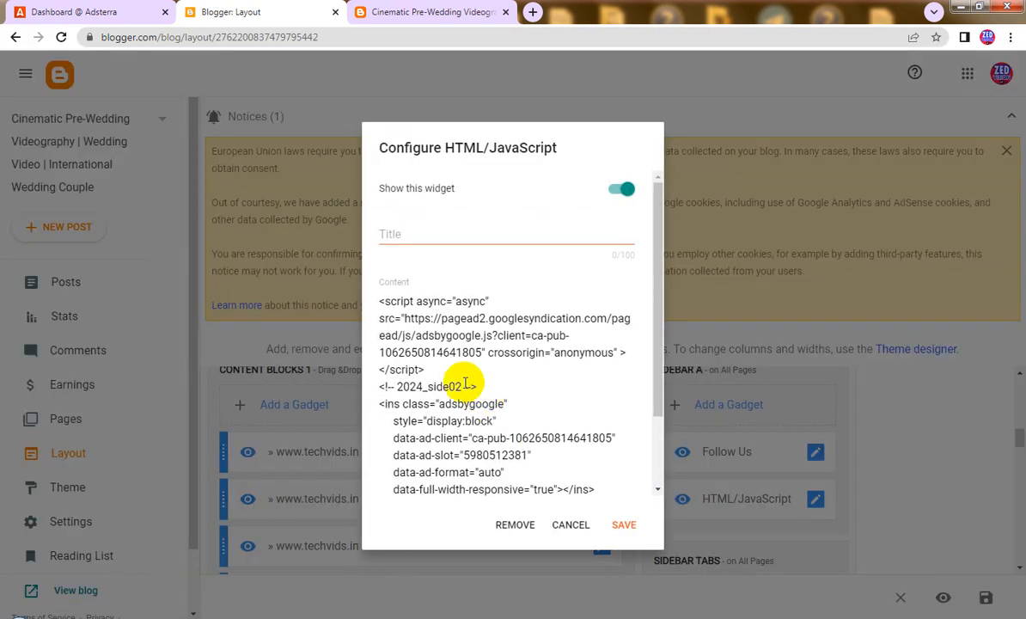
{"action": "key", "text": "ctrl+a"}
{"action": "key", "text": "ctrl+v"}
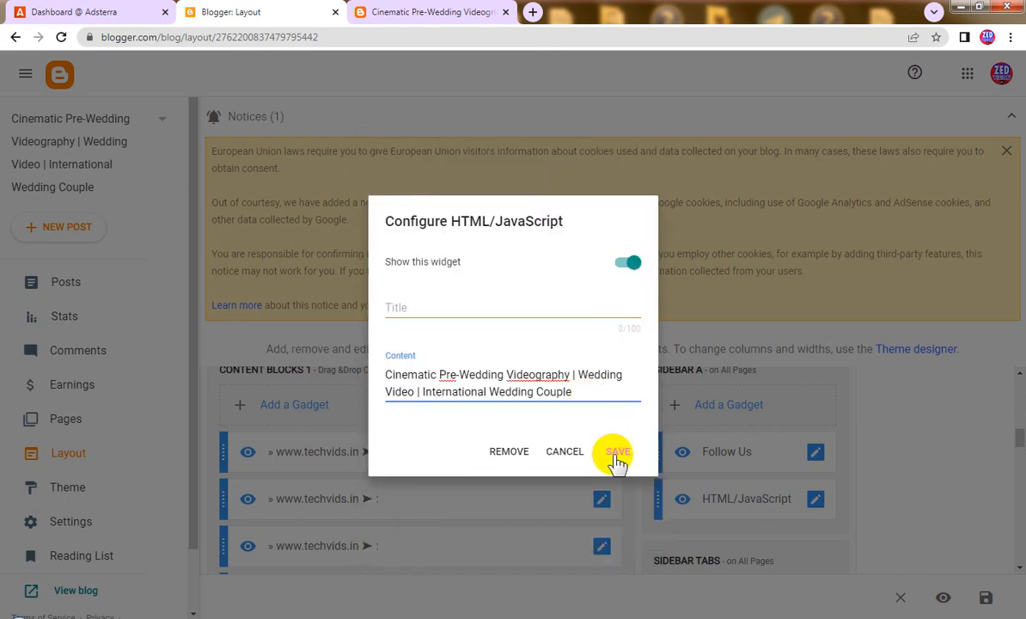
{"action": "left_click", "coordinate": [623, 455]}
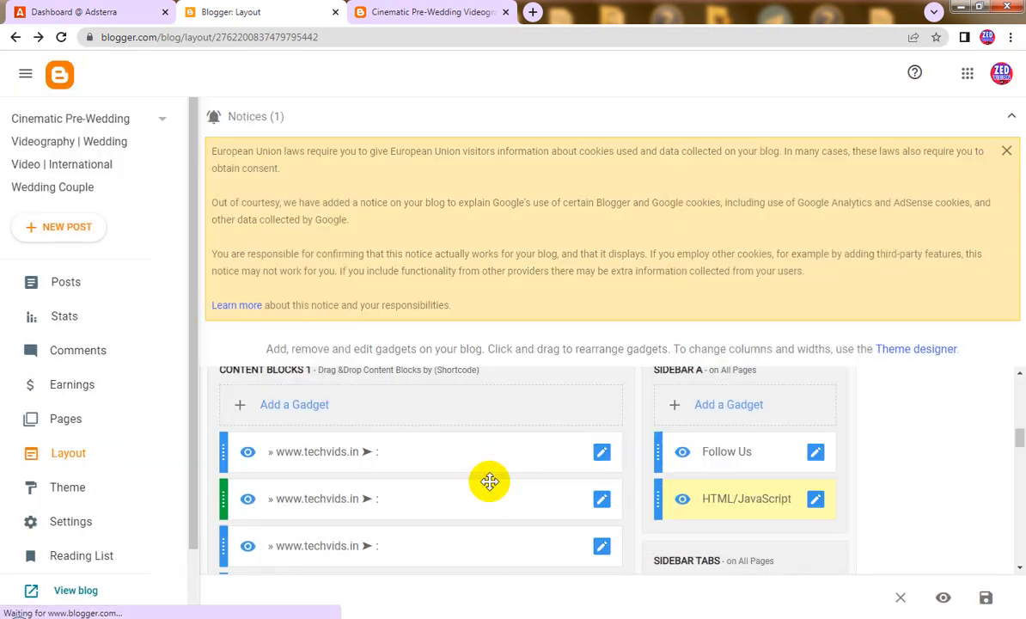
Replace the ad code in the Home Ads 1 HTML/JavaScript gadget with the copied blog title and save it
{"action": "scroll", "coordinate": [495, 480], "scroll_direction": "down", "scroll_amount": 3}
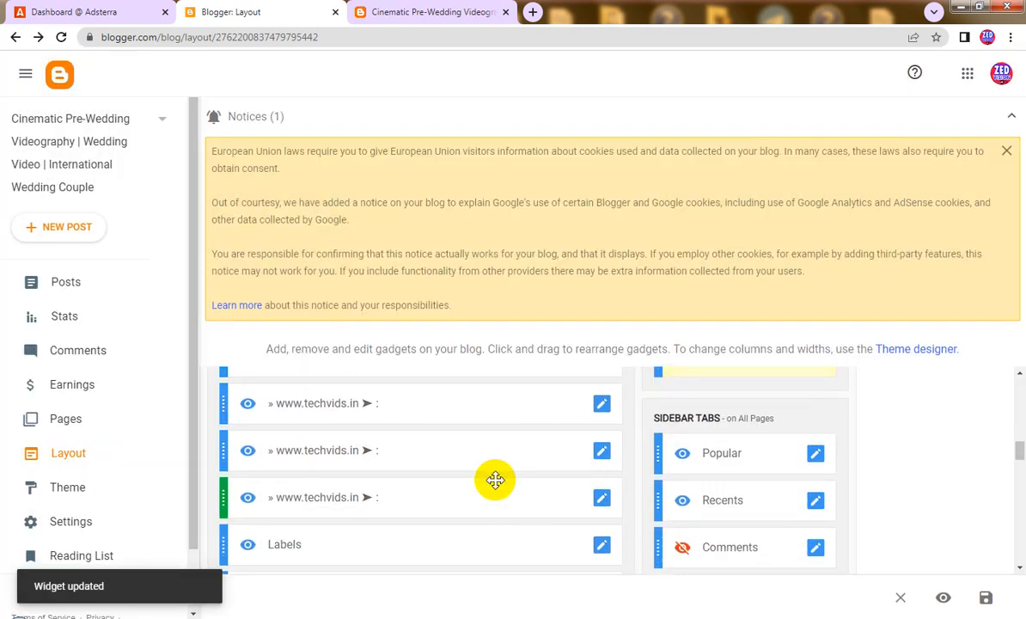
{"action": "scroll", "coordinate": [495, 480], "scroll_direction": "down", "scroll_amount": 4}
{"action": "scroll", "coordinate": [529, 490], "scroll_direction": "up", "scroll_amount": 1}
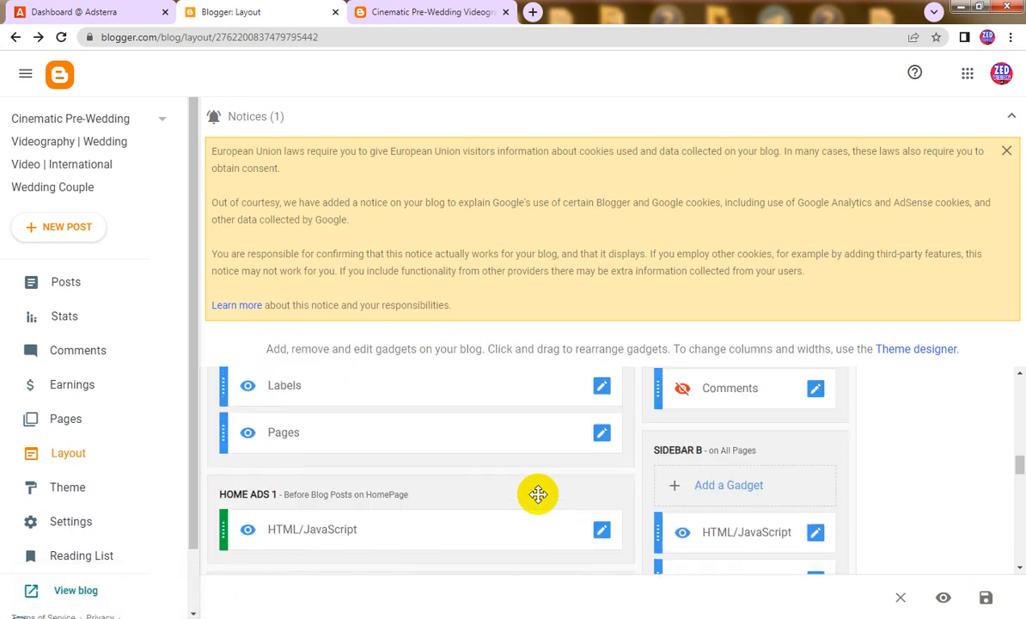
{"action": "scroll", "coordinate": [539, 493], "scroll_direction": "down", "scroll_amount": 1}
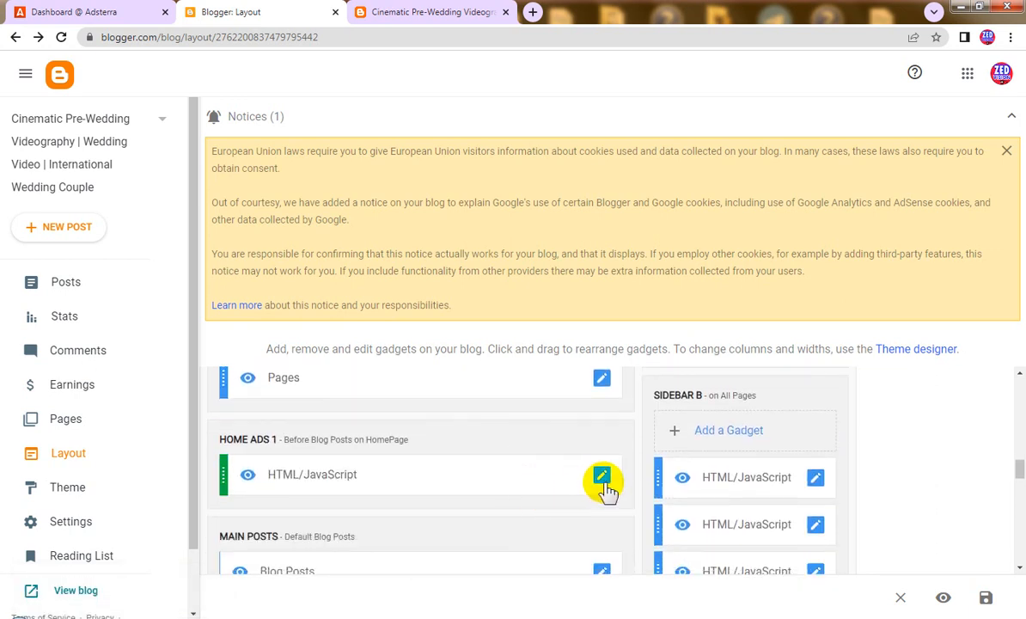
{"action": "left_click", "coordinate": [606, 488]}
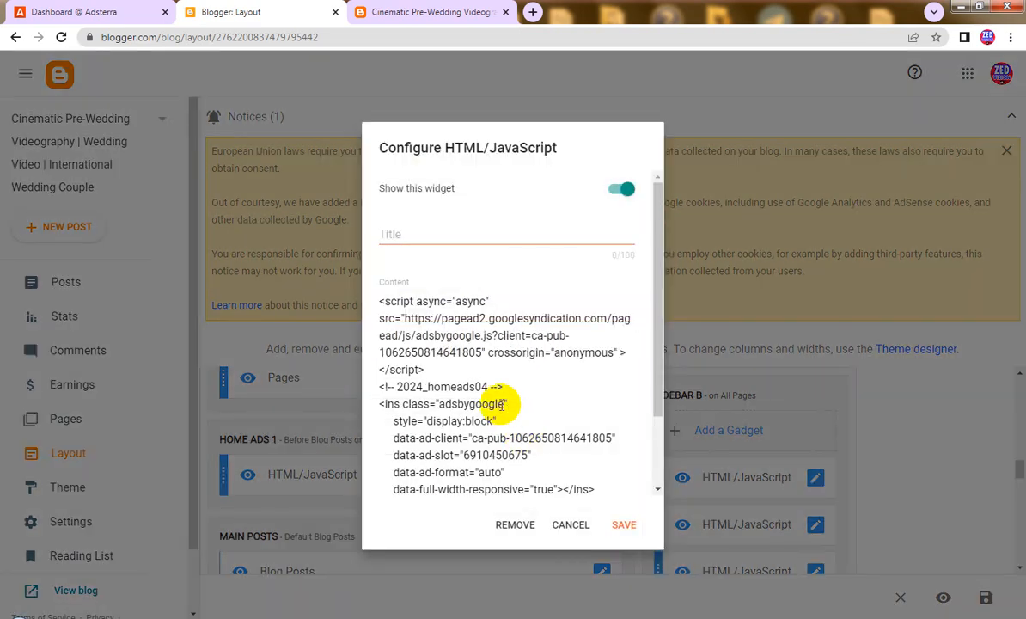
{"action": "left_click", "coordinate": [471, 373]}
{"action": "key", "text": "ctrl+a"}
{"action": "key", "text": "ctrl+v"}
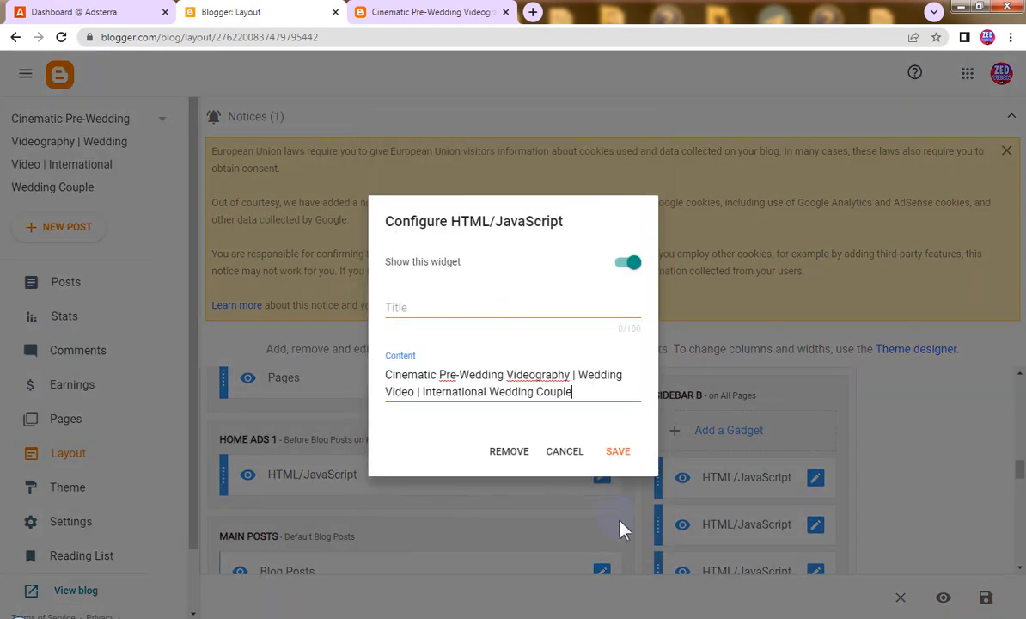
{"action": "left_click", "coordinate": [620, 453]}
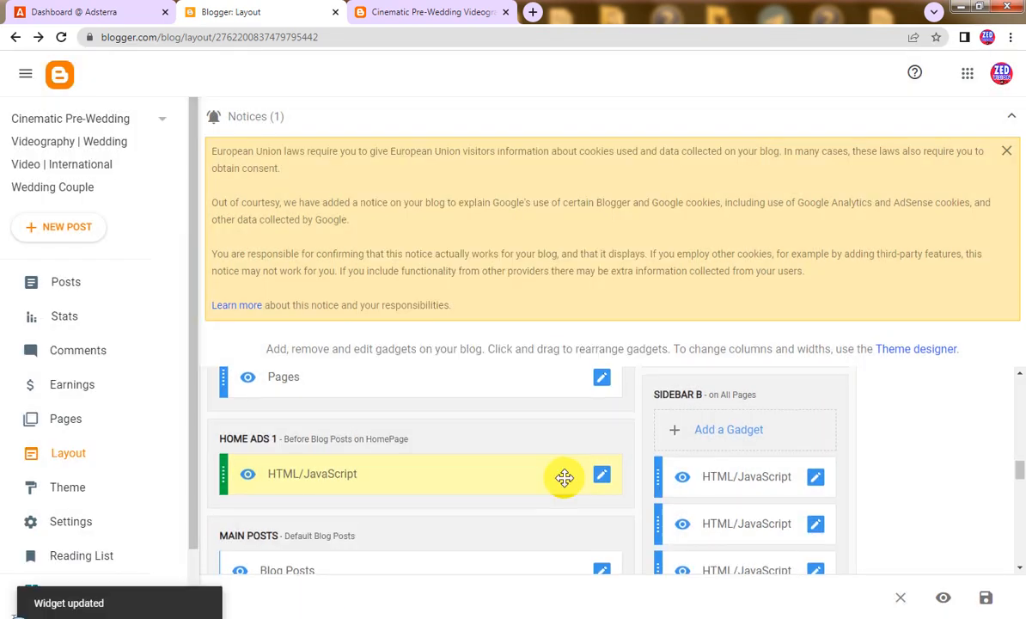
{"action": "scroll", "coordinate": [565, 482], "scroll_direction": "down", "scroll_amount": 2}
{"action": "scroll", "coordinate": [566, 481], "scroll_direction": "up", "scroll_amount": 2}
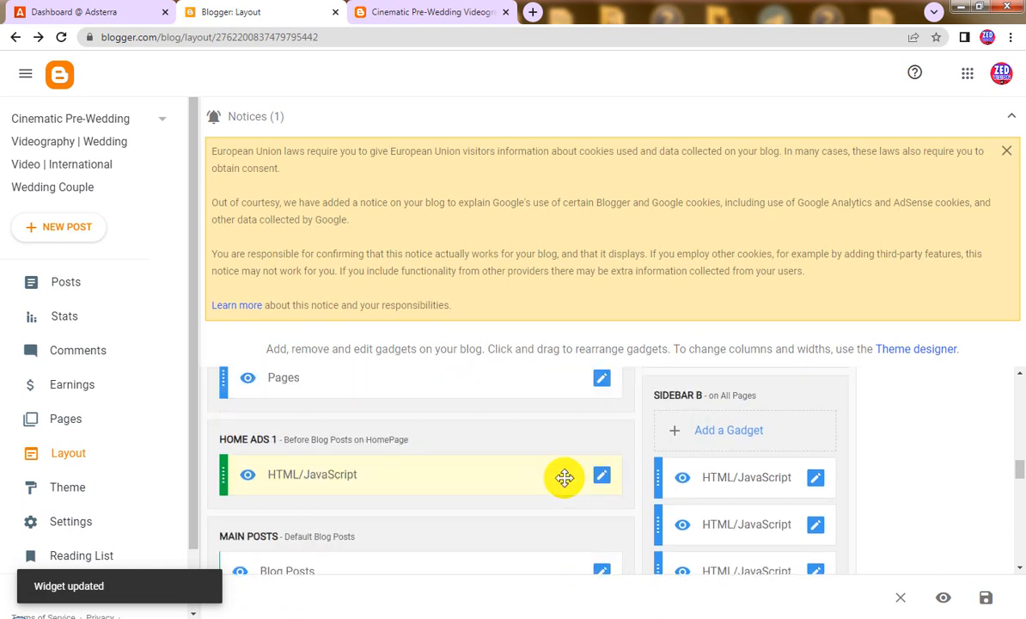
Replace the ad code in the Post Ads 1 HTML/JavaScript gadget with "Cinematic Pre-Wedding Videography | Wedding Video | International Wedding Couple" and save it
{"action": "scroll", "coordinate": [565, 478], "scroll_direction": "down", "scroll_amount": 1}
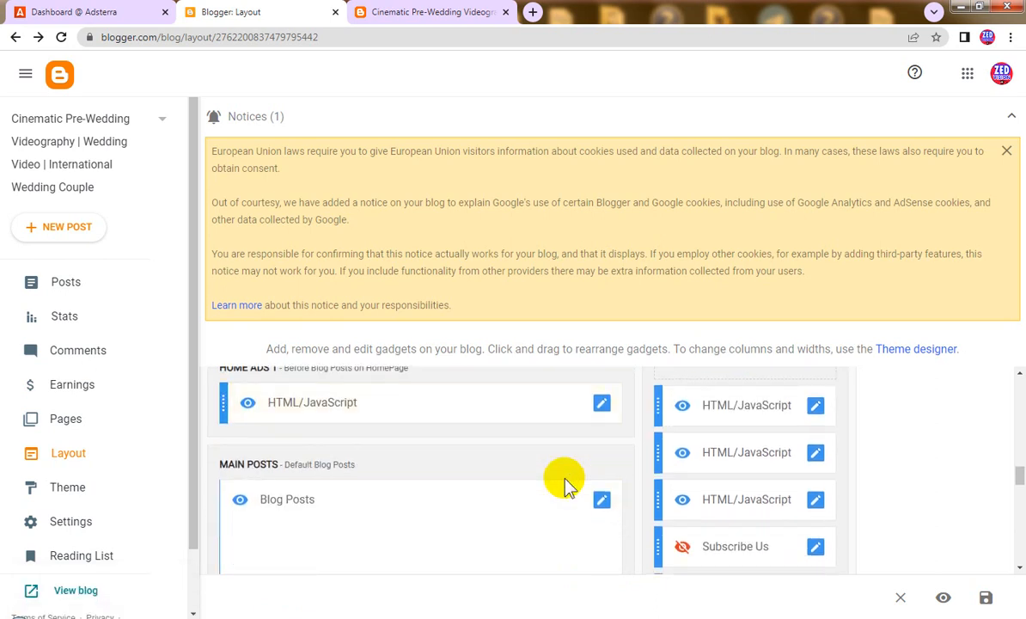
{"action": "scroll", "coordinate": [566, 486], "scroll_direction": "down", "scroll_amount": 3}
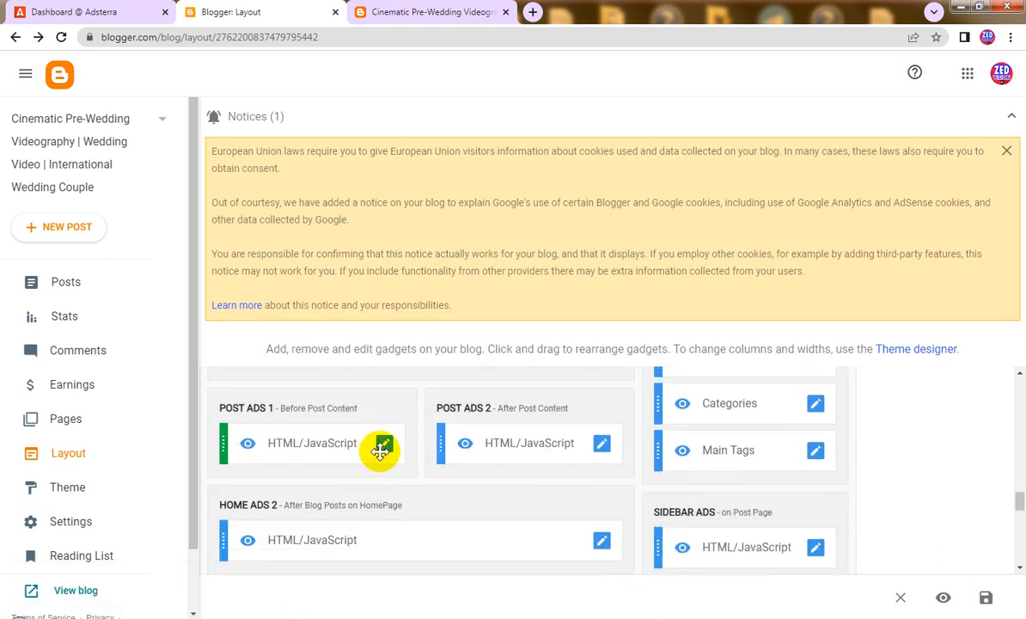
{"action": "left_click", "coordinate": [385, 446]}
{"action": "left_click", "coordinate": [421, 391]}
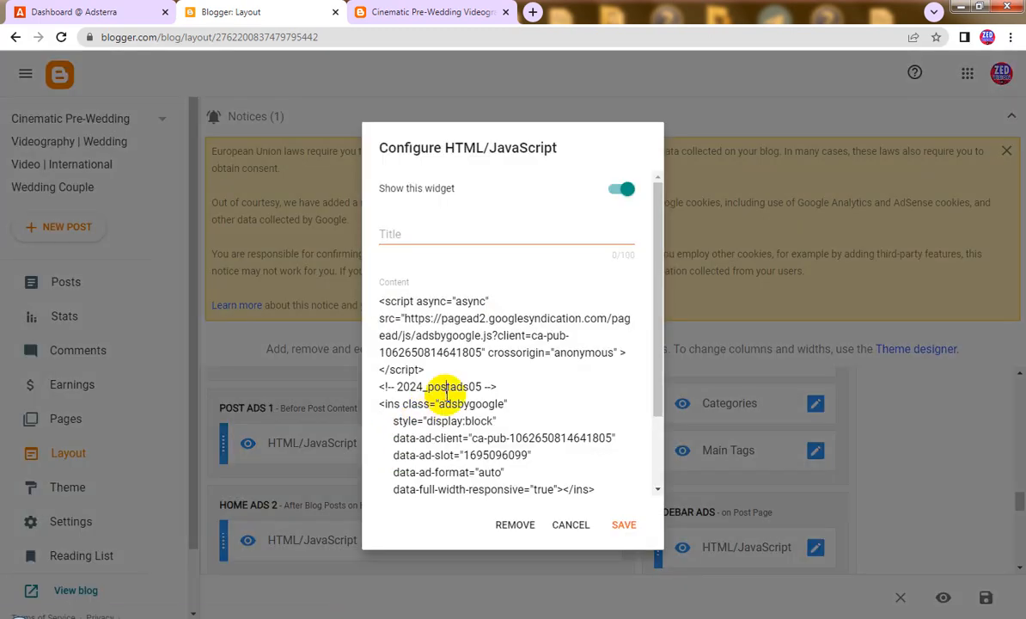
{"action": "key", "text": "ctrl+a"}
{"action": "type", "text": "Cinematic Pre-Wedding Videography | Wedding Video | International Wedding Couple"}
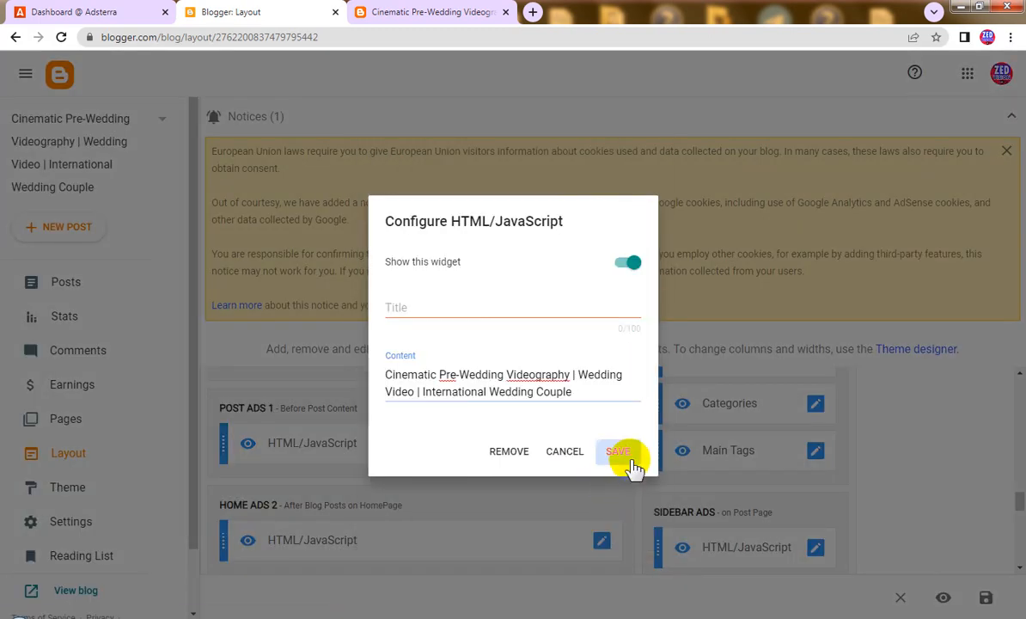
{"action": "left_click", "coordinate": [619, 454]}
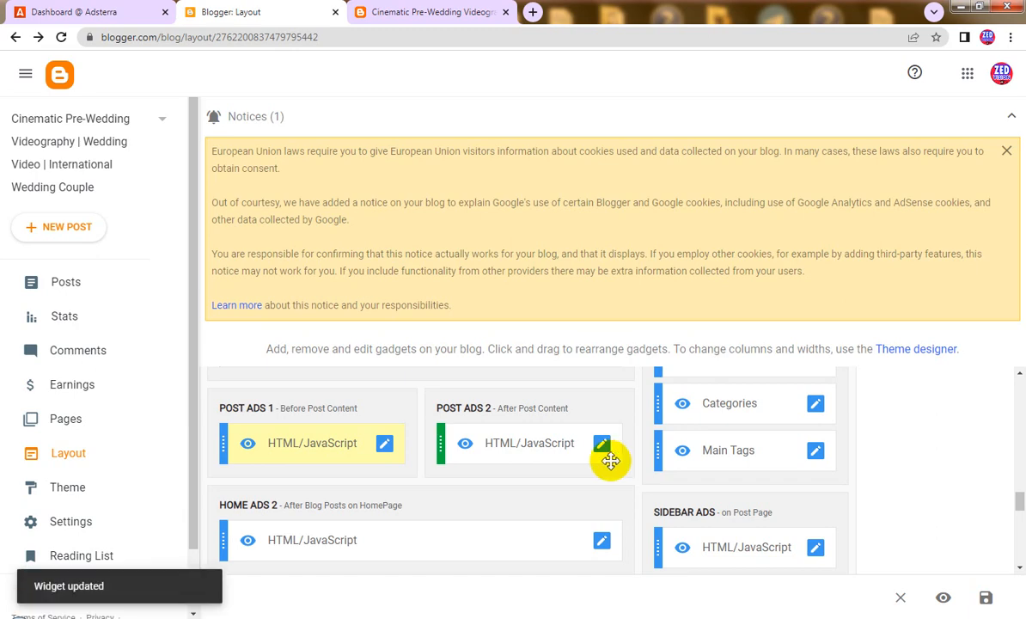
Replace the ad code in the Post Ads 2 HTML/JavaScript gadget with "Cinematic Pre-Wedding Videography | Wedding Video | International Wedding Couple" and save it
{"action": "left_click", "coordinate": [602, 445]}
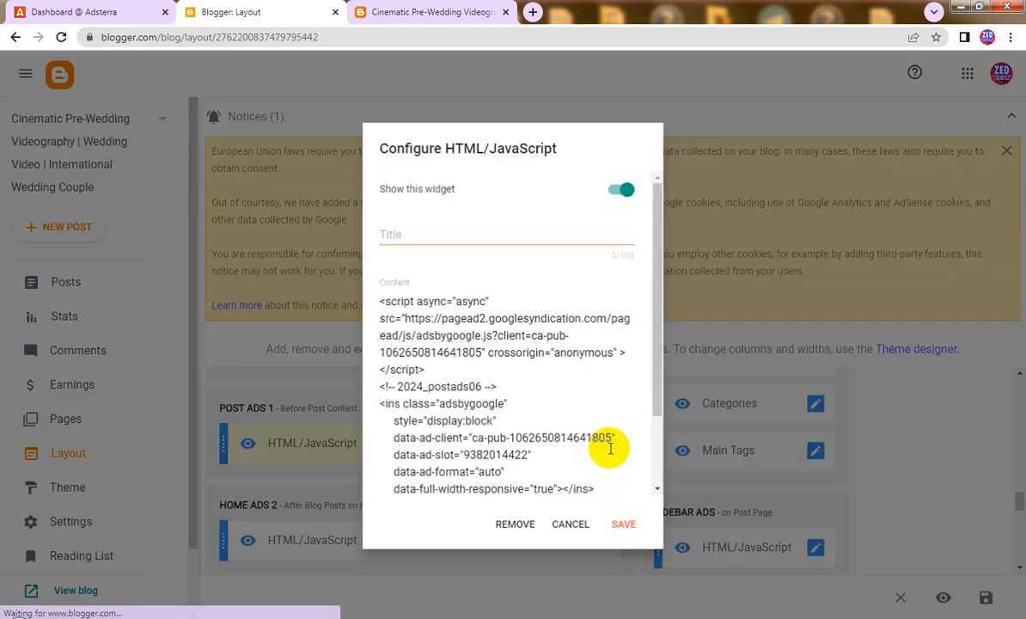
{"action": "left_click", "coordinate": [477, 387]}
{"action": "key", "text": "ctrl+a"}
{"action": "type", "text": "Cinematic Pre-Wedding Videography | Wedding Video | International Wedding Couple"}
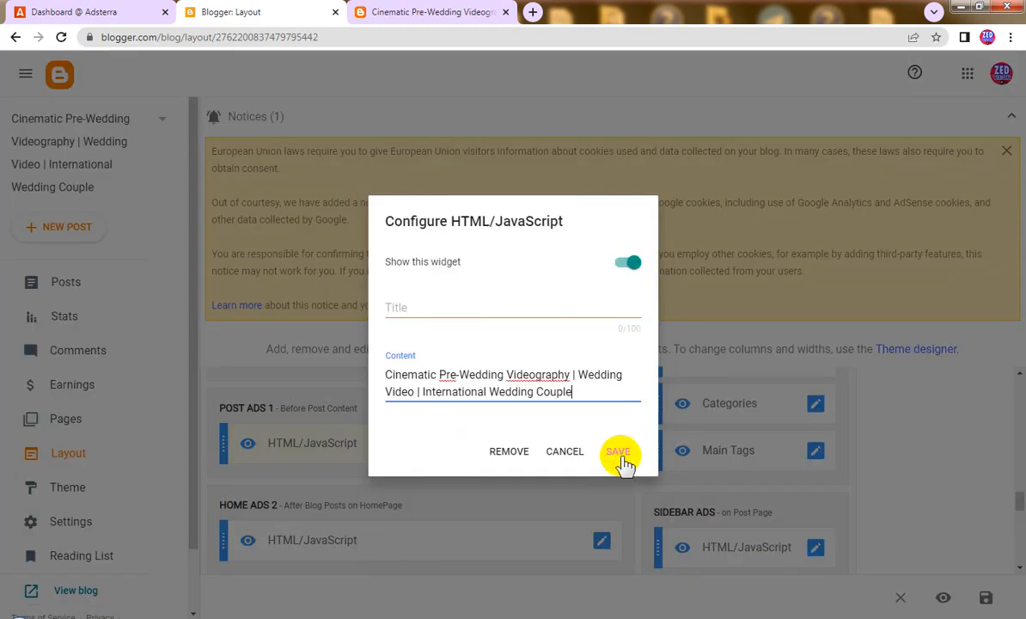
{"action": "left_click", "coordinate": [623, 453]}
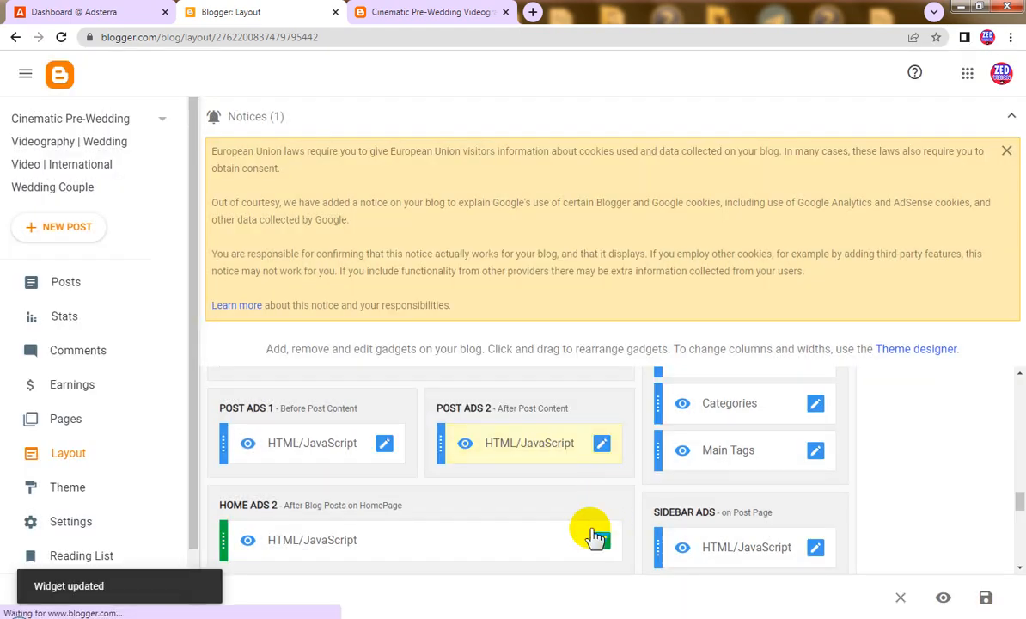
Replace the ad code in the Home Ads 2 HTML/JavaScript gadget with "Cinematic Pre-Wedding Videography | Wedding Video | International Wedding Couple" and save it
{"action": "left_click", "coordinate": [602, 542]}
{"action": "left_click", "coordinate": [512, 371]}
{"action": "key", "text": "ctrl+a"}
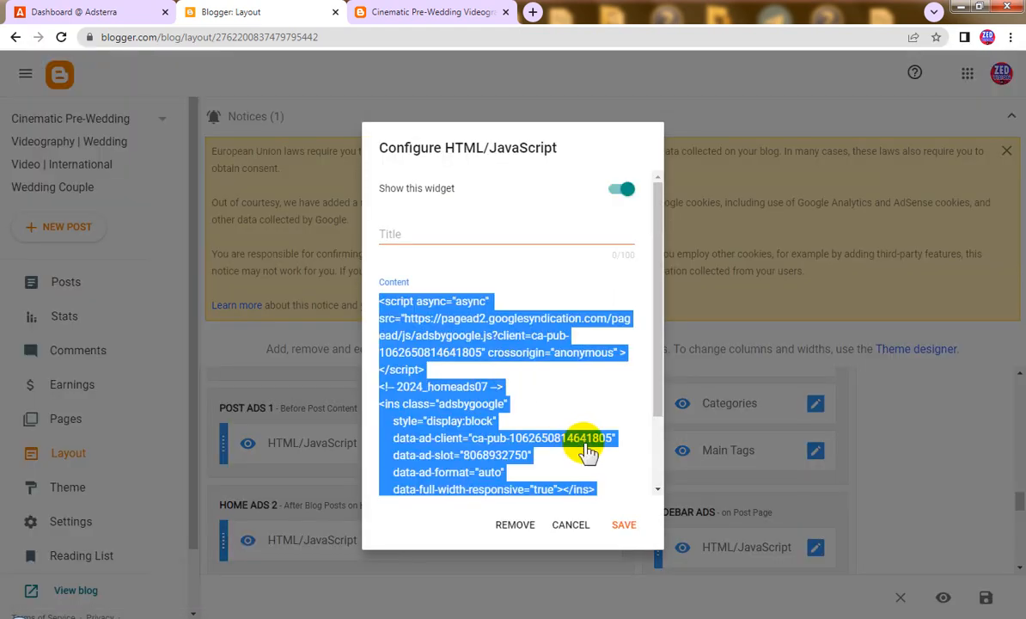
{"action": "type", "text": "Cinematic Pre-Wedding Videography | Wedding Video | International Wedding Couple"}
{"action": "left_click", "coordinate": [624, 454]}
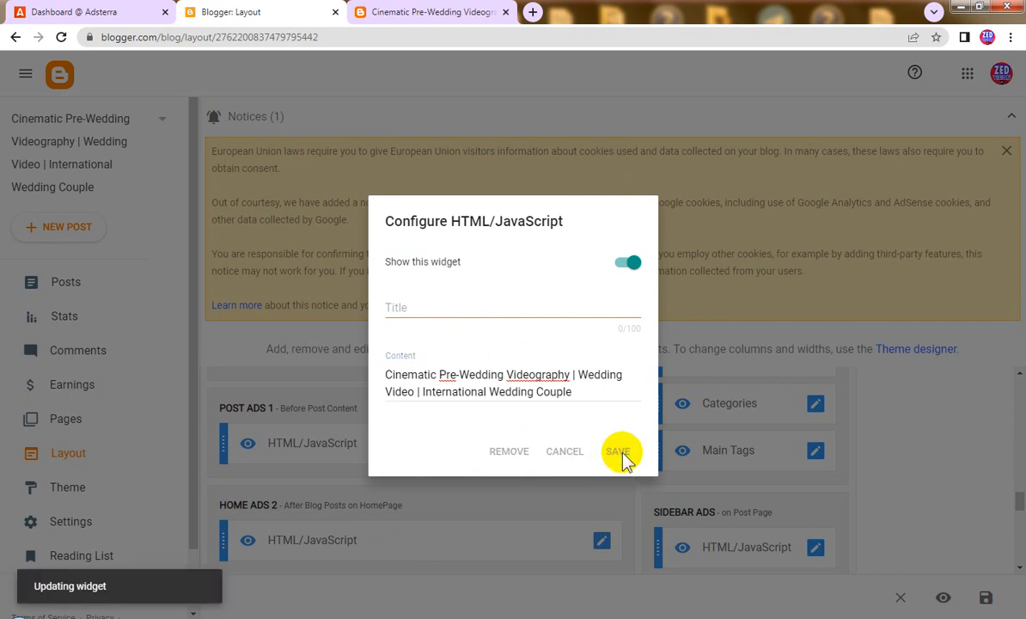
Replace the Sidebar Ads gadget's ad code with "Cinematic Pre-Wedding Videography | Wedding Video | International Wedding Couple", then save the gadget and the whole layout
{"action": "scroll", "coordinate": [822, 557], "scroll_direction": "down", "scroll_amount": 1}
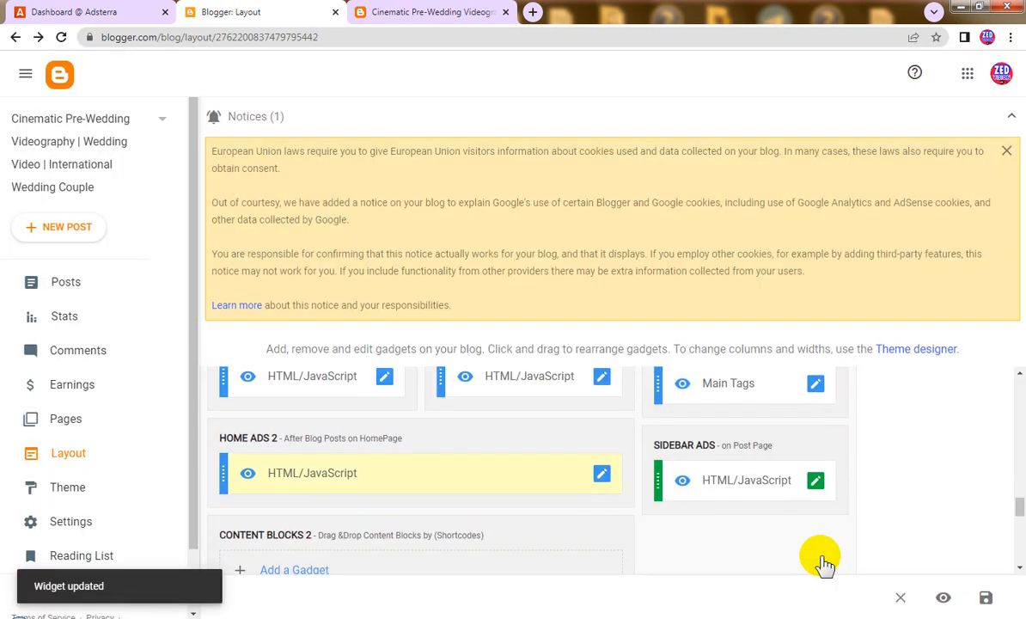
{"action": "left_click", "coordinate": [816, 477]}
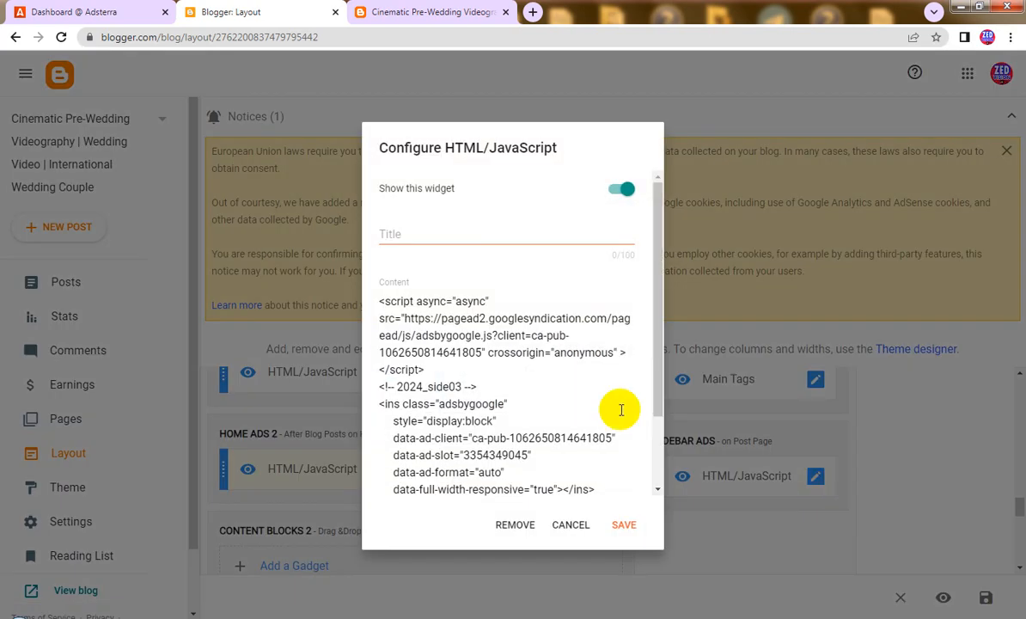
{"action": "left_click", "coordinate": [531, 355]}
{"action": "key", "text": "ctrl+a"}
{"action": "type", "text": "Cinematic Pre-Wedding Videography | Wedding Video | International Wedding Couple"}
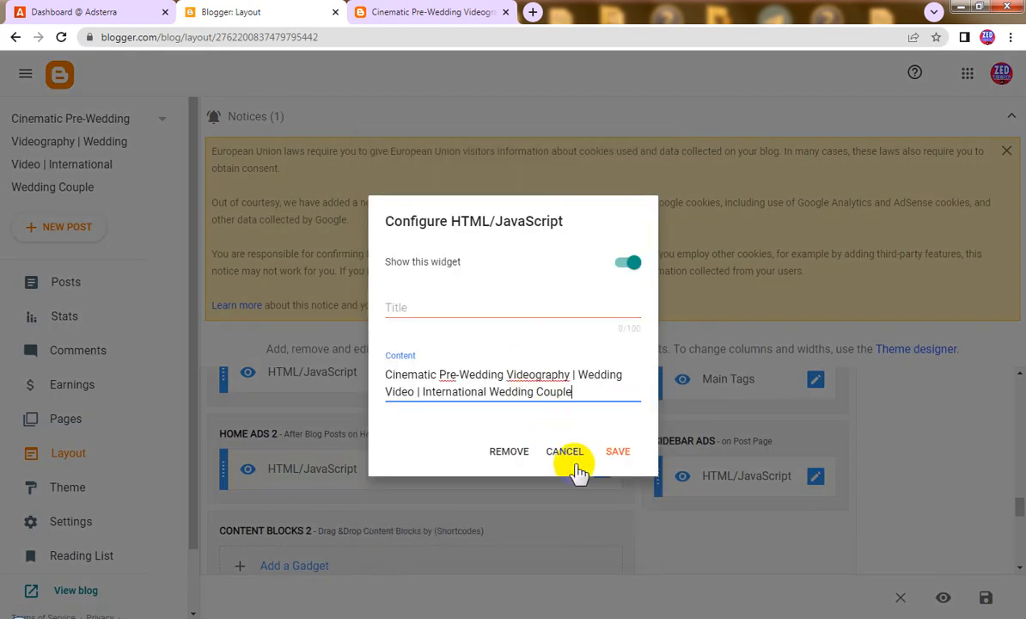
{"action": "left_click", "coordinate": [616, 456]}
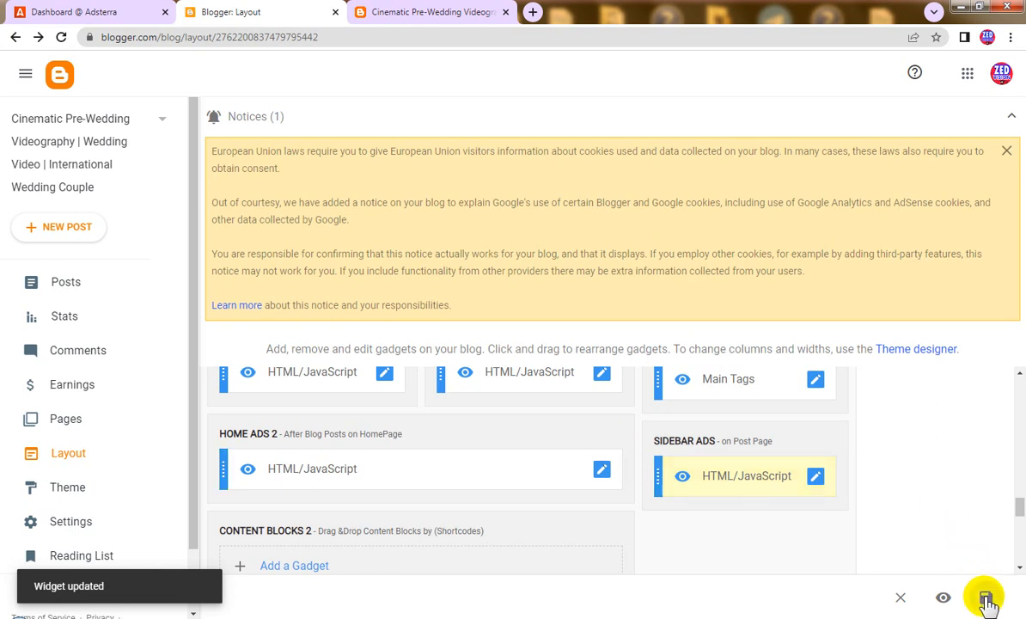
{"action": "left_click", "coordinate": [986, 598]}
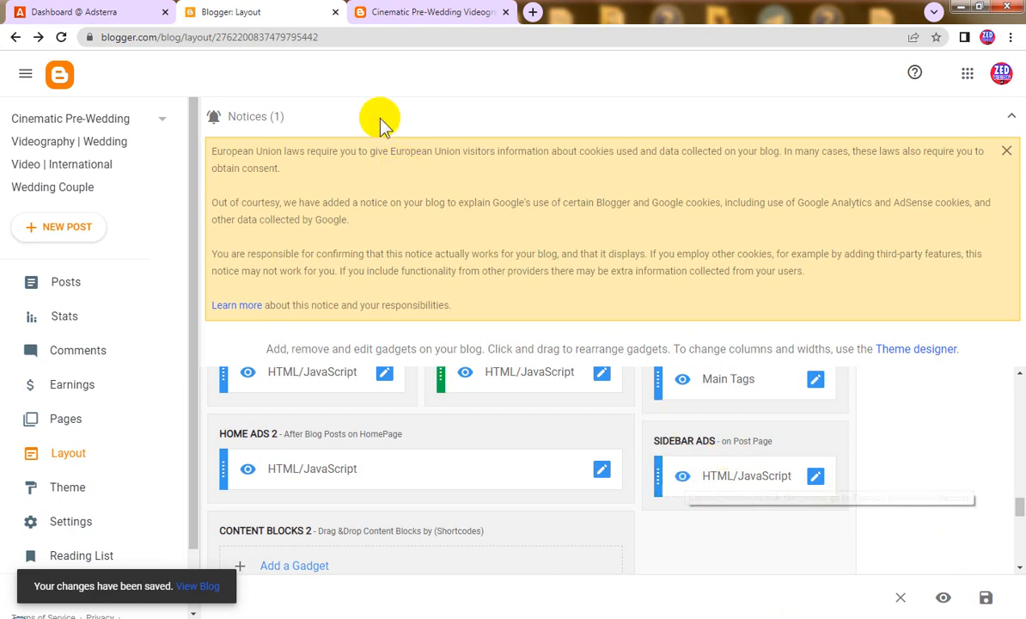
Reload the live blog homepage and examine the ad areas in its header, sidebar and content sections down to the footer
{"action": "left_click", "coordinate": [391, 12]}
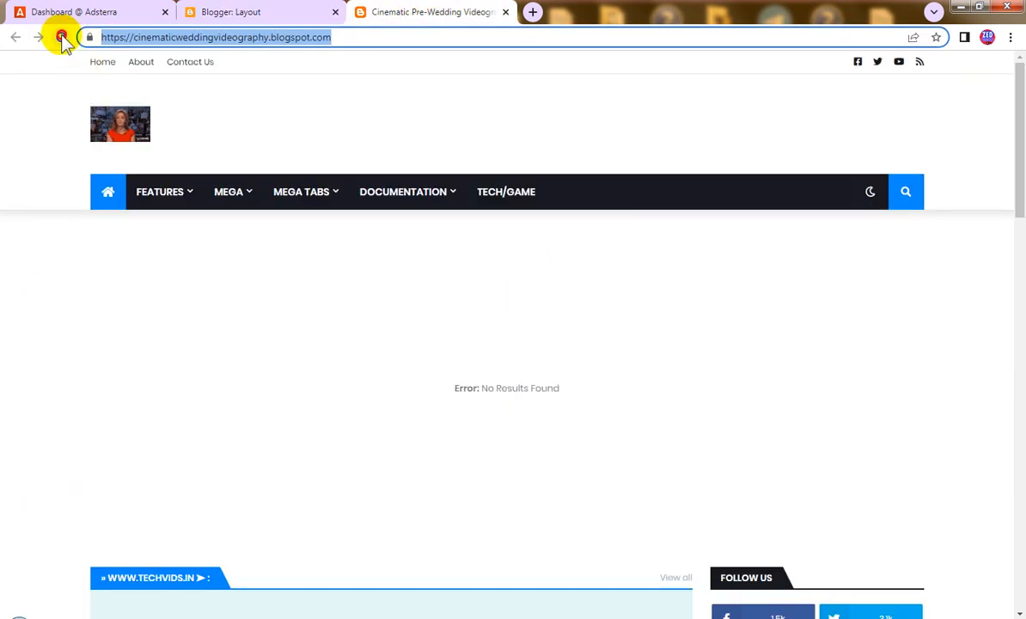
{"action": "left_click", "coordinate": [62, 38]}
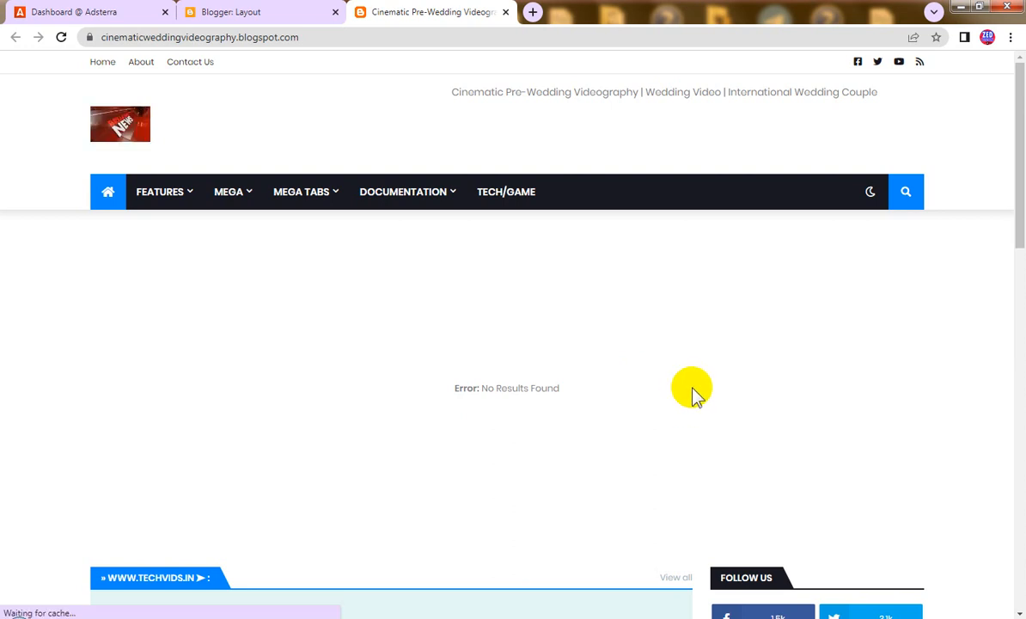
{"action": "scroll", "coordinate": [694, 394], "scroll_direction": "down", "scroll_amount": 6}
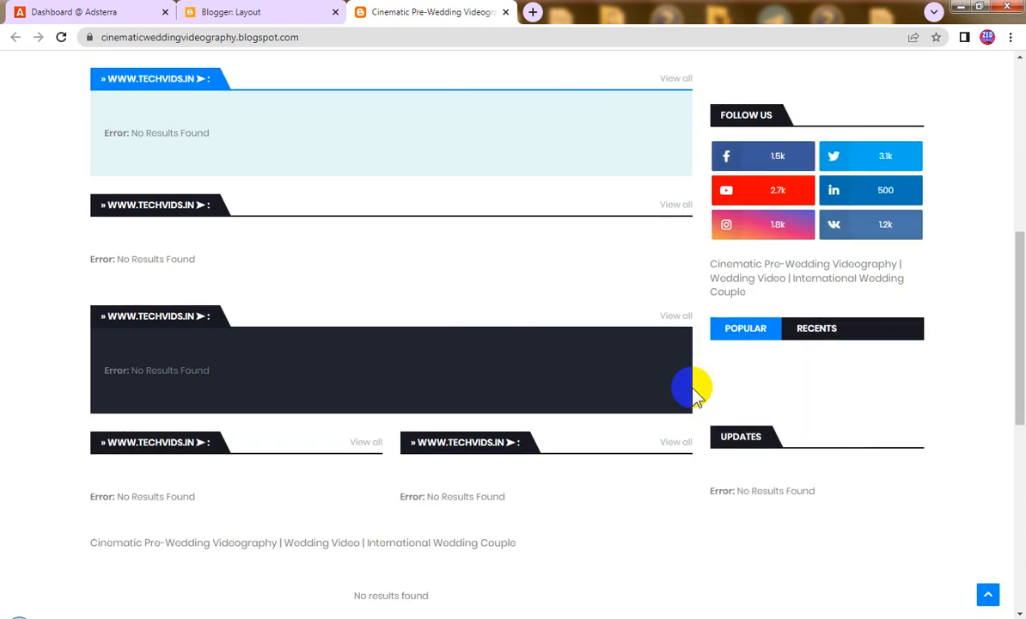
{"action": "scroll", "coordinate": [695, 394], "scroll_direction": "down", "scroll_amount": 6}
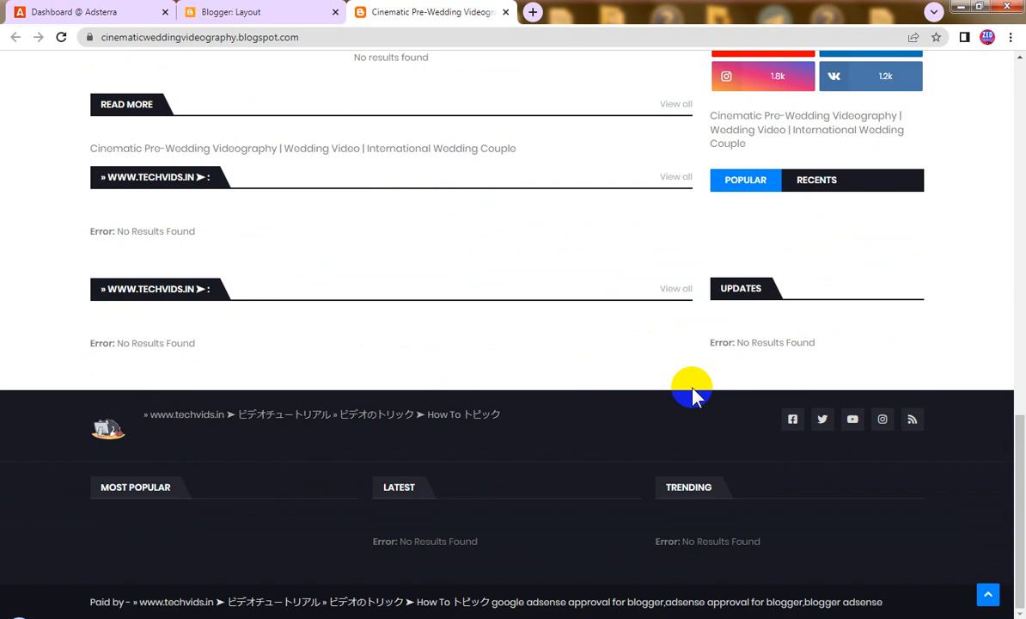
{"action": "scroll", "coordinate": [695, 394], "scroll_direction": "up", "scroll_amount": 3}
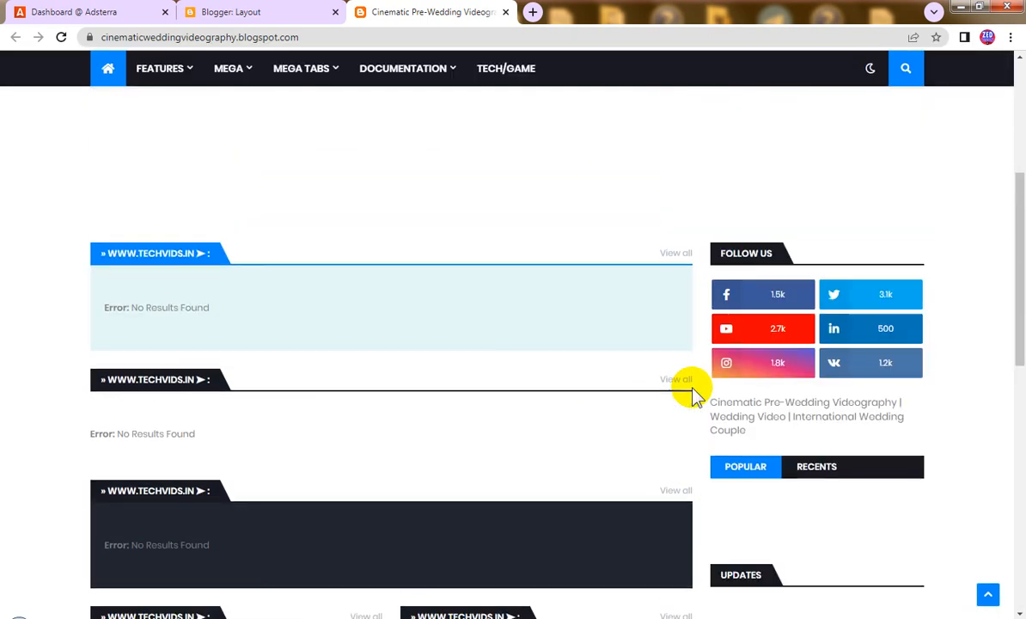
{"action": "scroll", "coordinate": [693, 388], "scroll_direction": "up", "scroll_amount": 4}
{"action": "scroll", "coordinate": [693, 389], "scroll_direction": "down", "scroll_amount": 4}
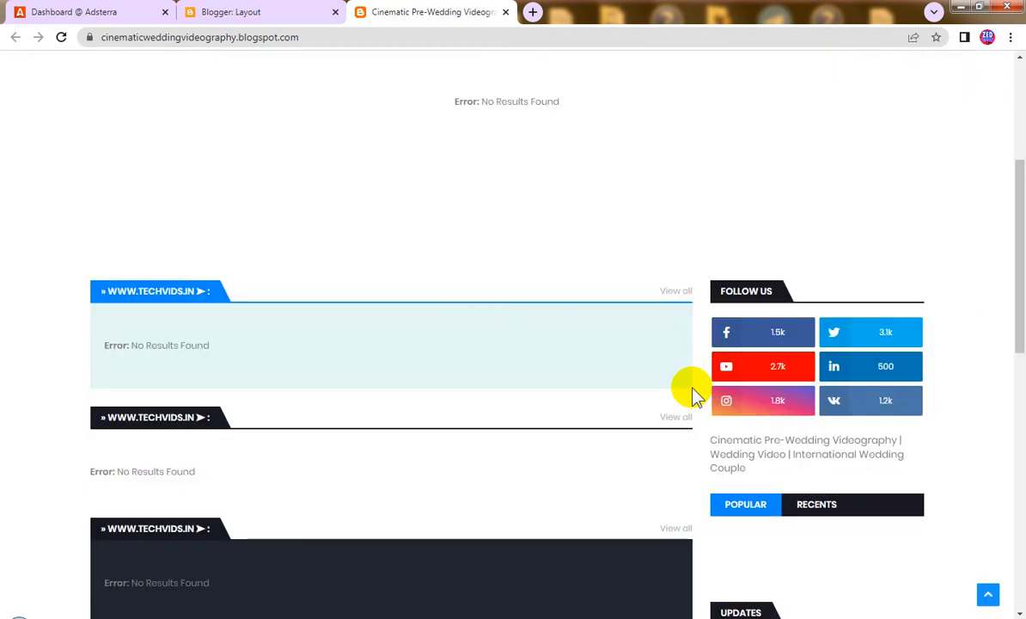
{"action": "scroll", "coordinate": [693, 394], "scroll_direction": "down", "scroll_amount": 4}
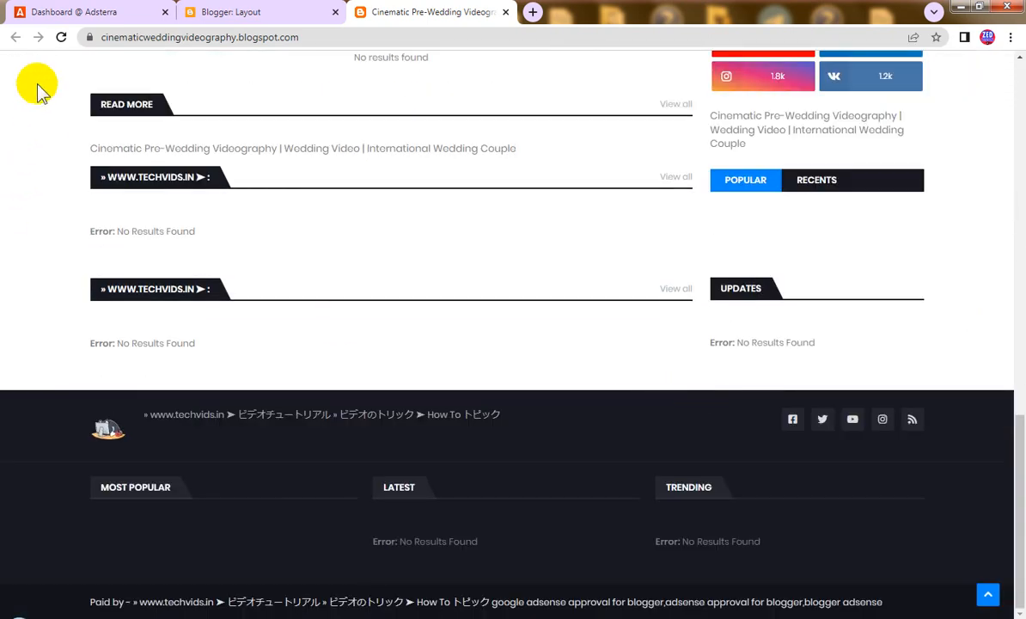
{"action": "left_click", "coordinate": [60, 38]}
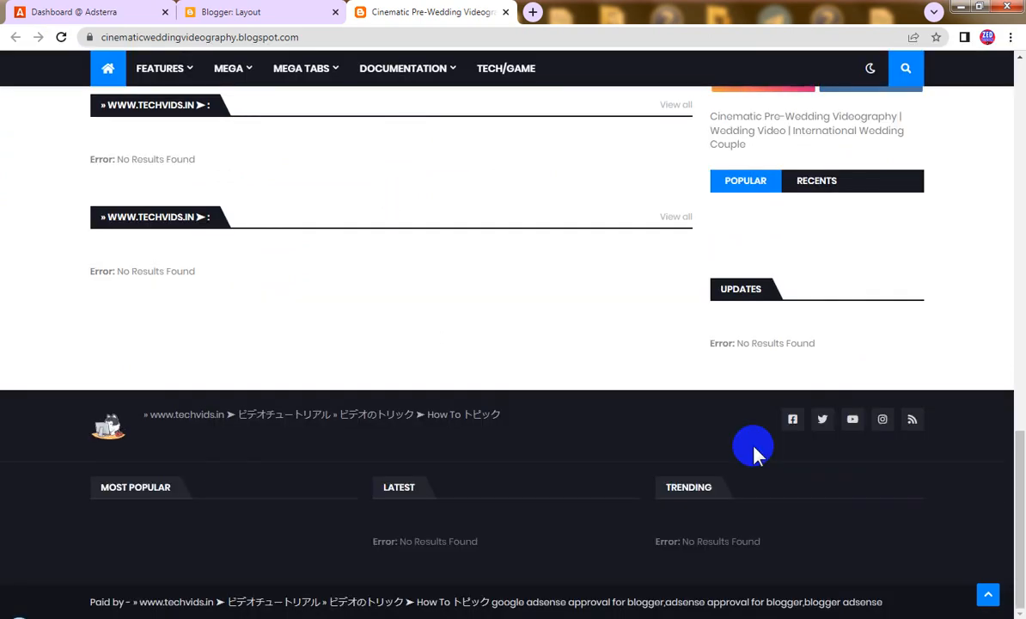
{"action": "scroll", "coordinate": [754, 456], "scroll_direction": "up", "scroll_amount": 2}
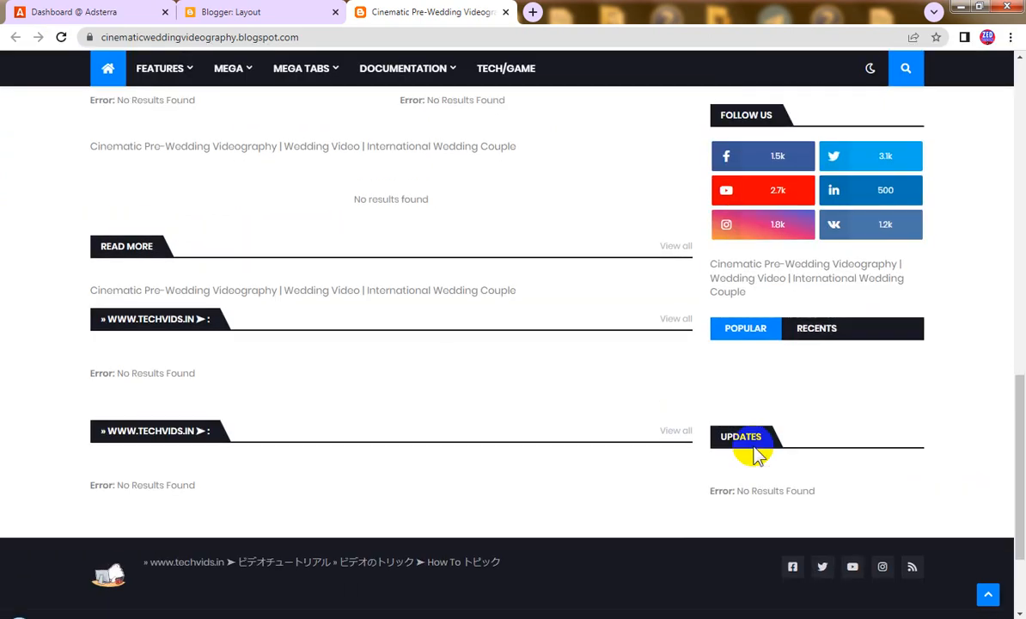
{"action": "scroll", "coordinate": [754, 455], "scroll_direction": "up", "scroll_amount": 5}
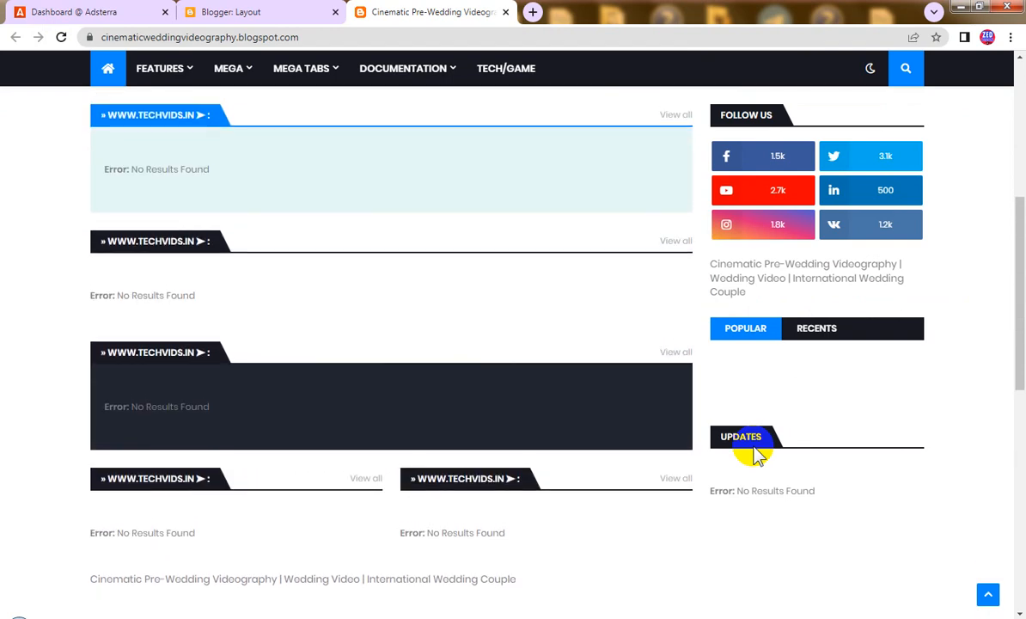
{"action": "scroll", "coordinate": [754, 453], "scroll_direction": "up", "scroll_amount": 5}
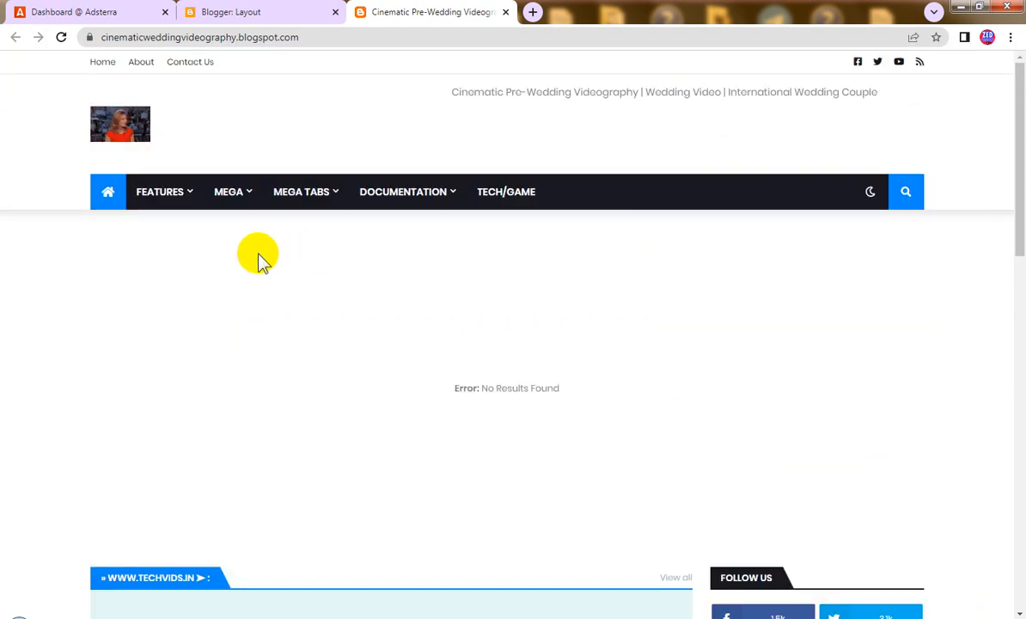
Return to the blog layout, review the Blog Posts gadget's settings in the Main Posts section and save them
{"action": "left_click", "coordinate": [254, 10]}
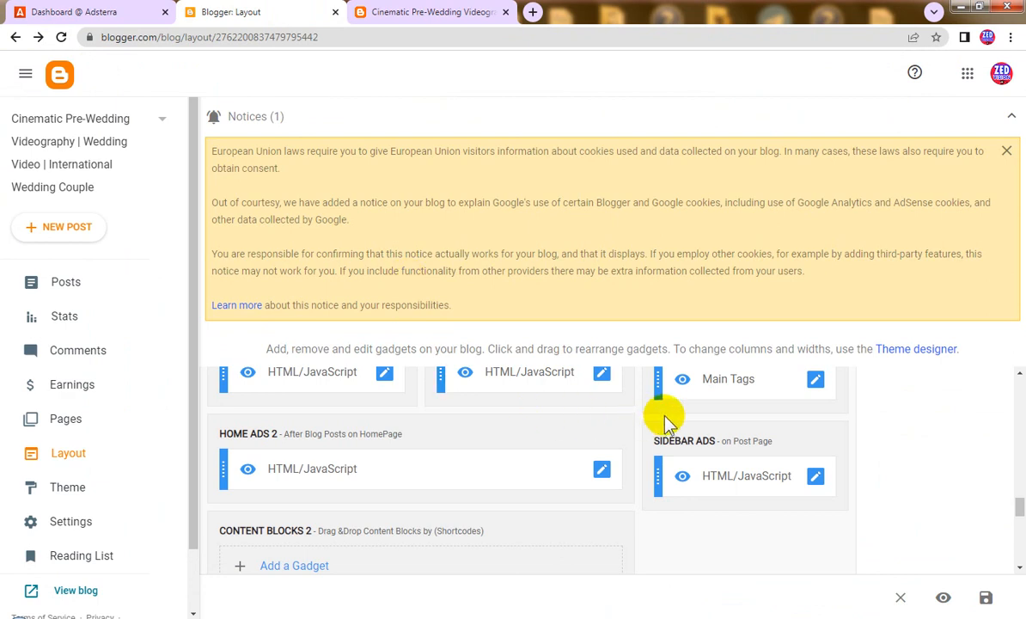
{"action": "scroll", "coordinate": [666, 421], "scroll_direction": "down", "scroll_amount": 6}
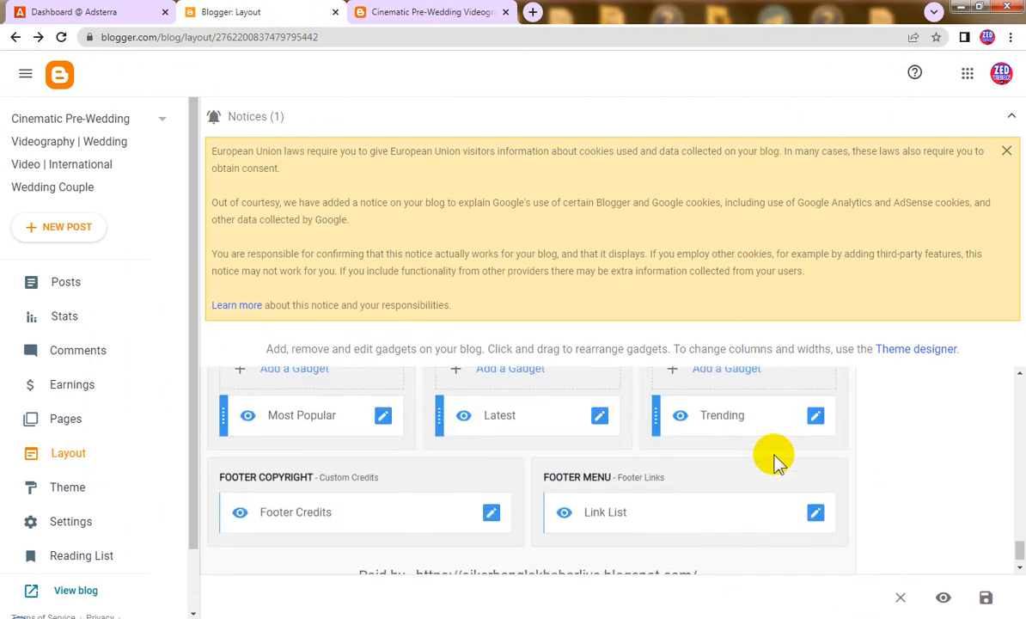
{"action": "scroll", "coordinate": [773, 460], "scroll_direction": "up", "scroll_amount": 4}
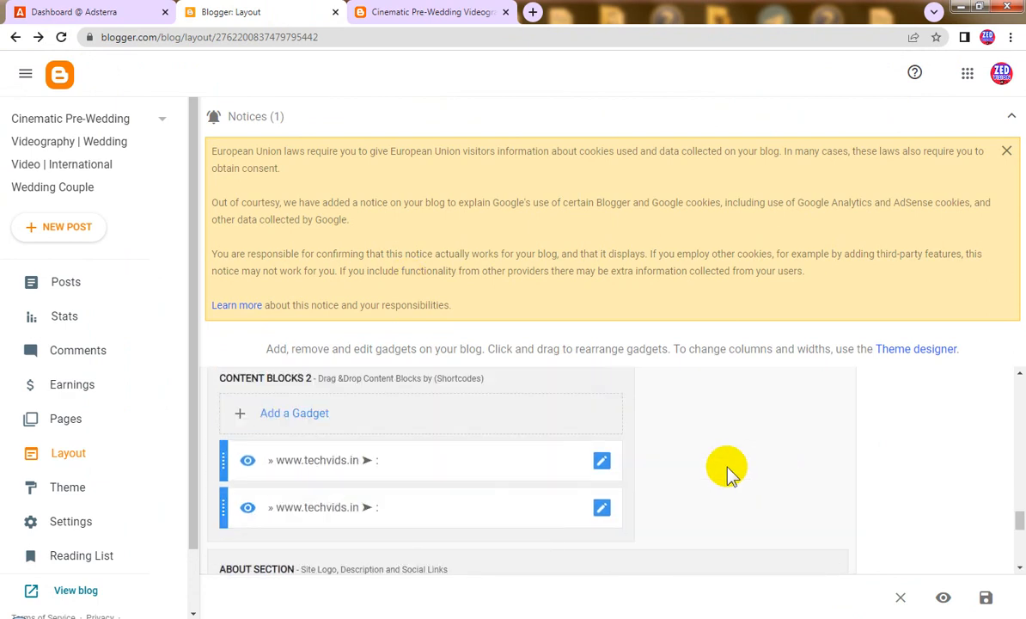
{"action": "scroll", "coordinate": [671, 482], "scroll_direction": "up", "scroll_amount": 5}
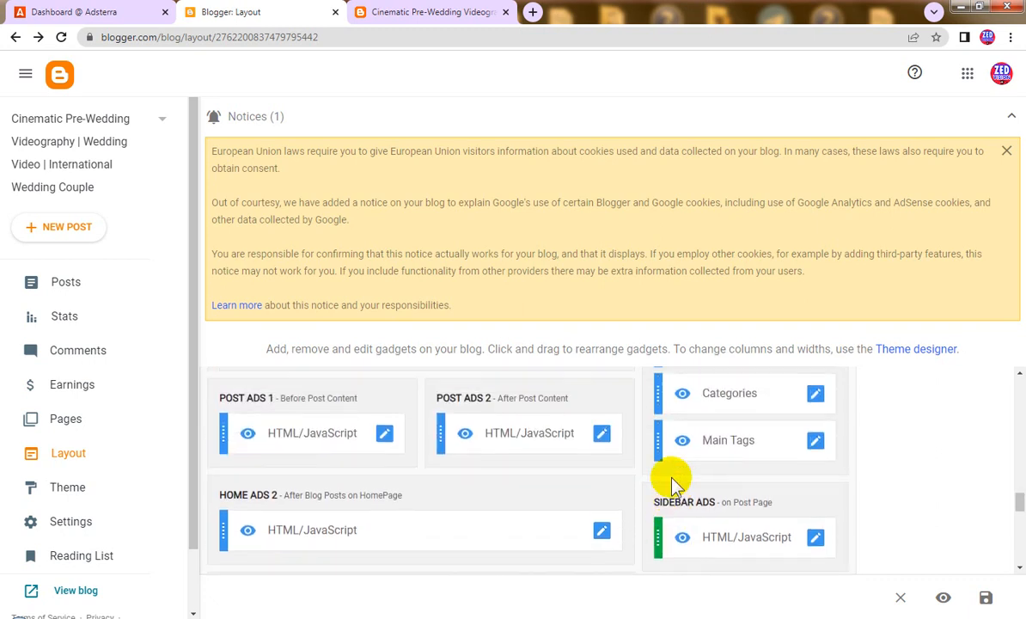
{"action": "scroll", "coordinate": [673, 484], "scroll_direction": "up", "scroll_amount": 5}
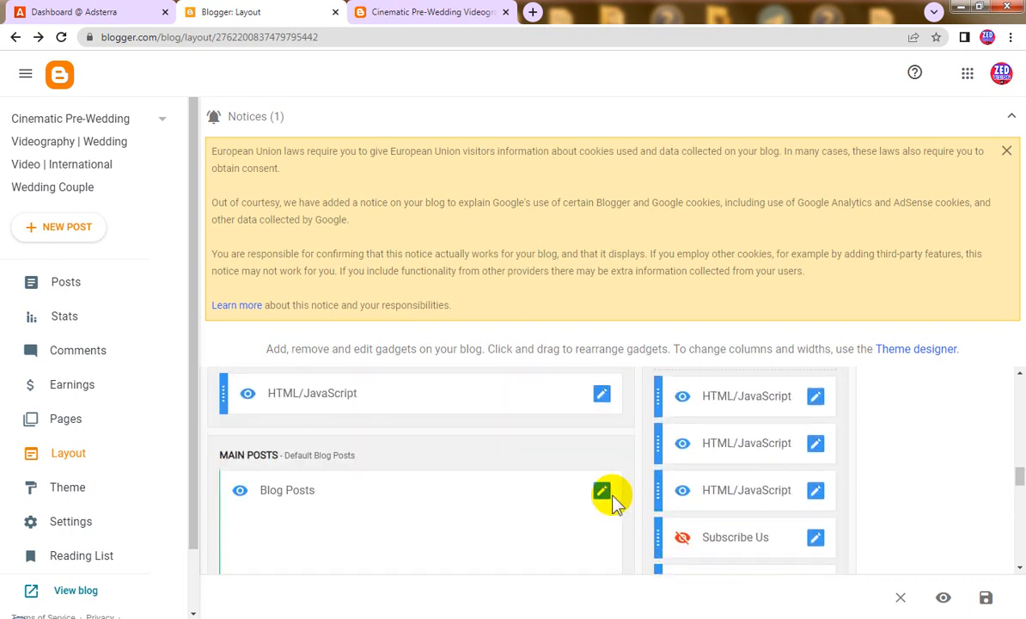
{"action": "left_click", "coordinate": [602, 493]}
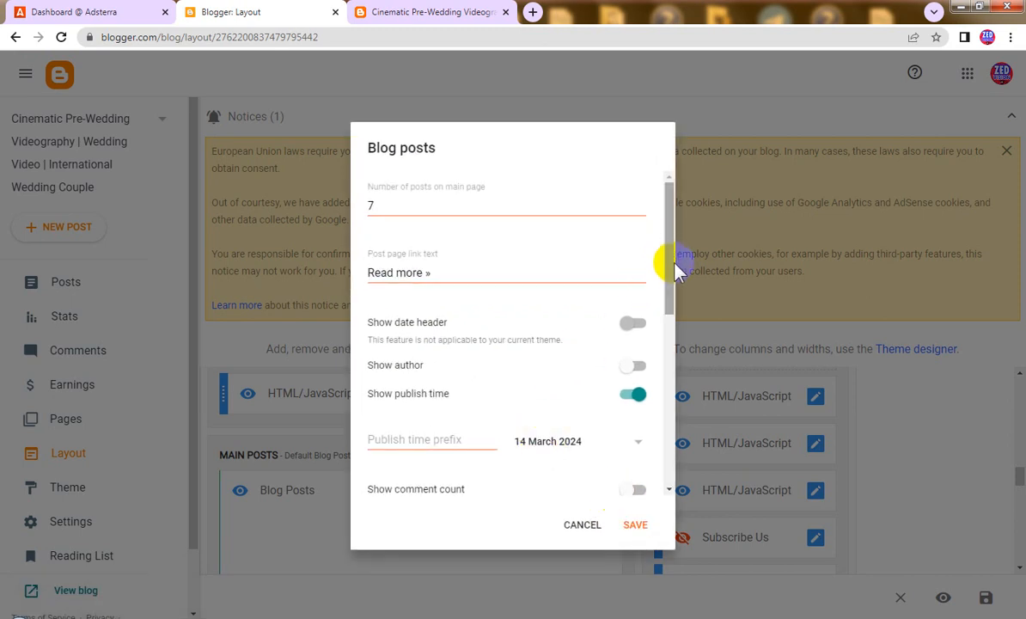
{"action": "left_click_drag", "start_coordinate": [671, 267], "coordinate": [672, 473]}
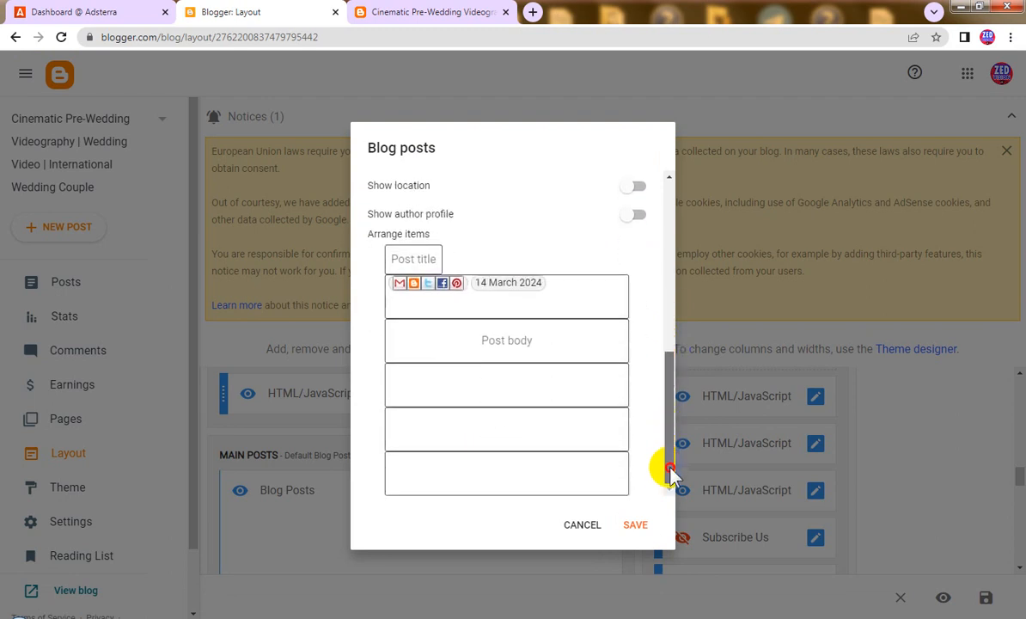
{"action": "left_click", "coordinate": [637, 526]}
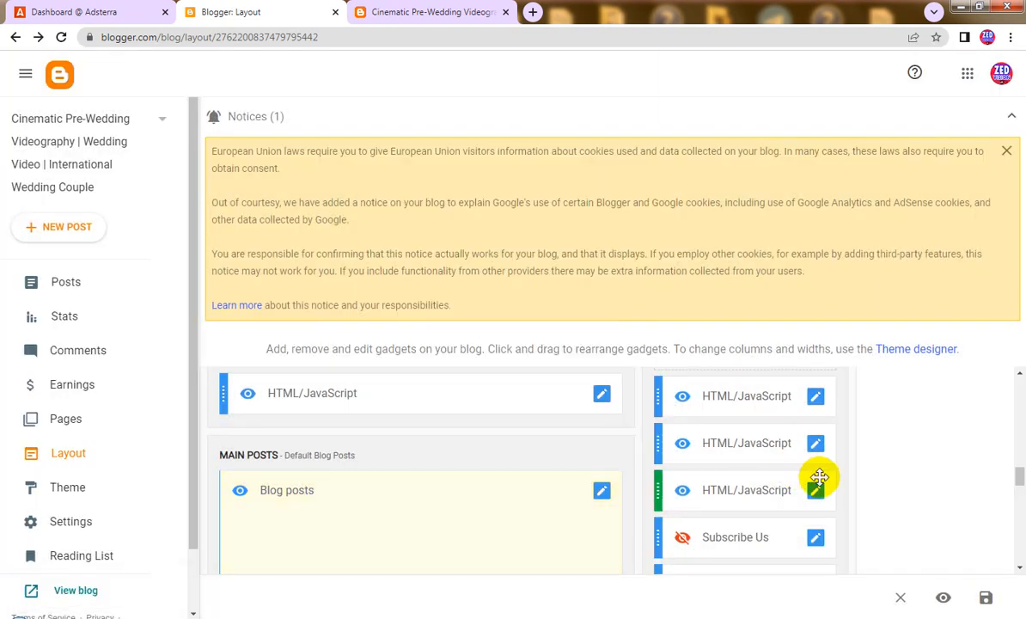
Set the Categories gadget in the sidebar to display all labels and save it
{"action": "scroll", "coordinate": [906, 511], "scroll_direction": "down", "scroll_amount": 3}
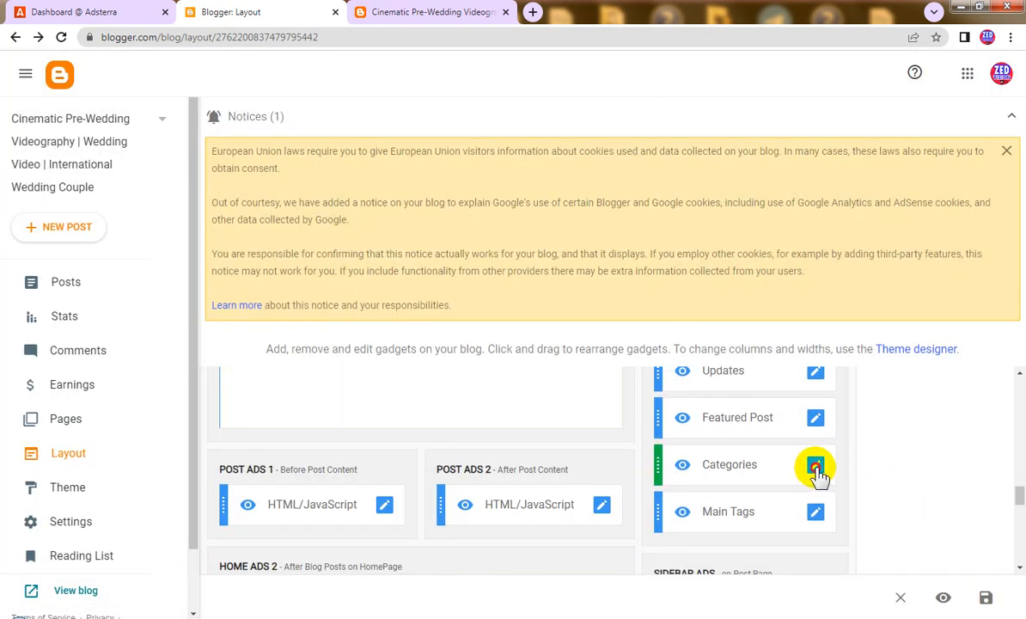
{"action": "left_click", "coordinate": [815, 468]}
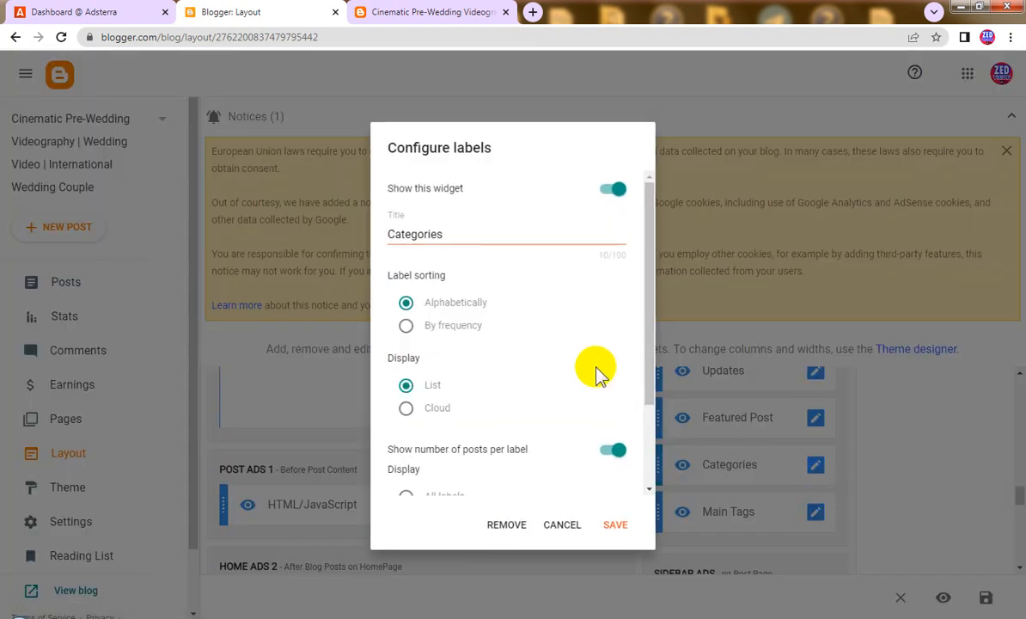
{"action": "scroll", "coordinate": [563, 425], "scroll_direction": "down", "scroll_amount": 2}
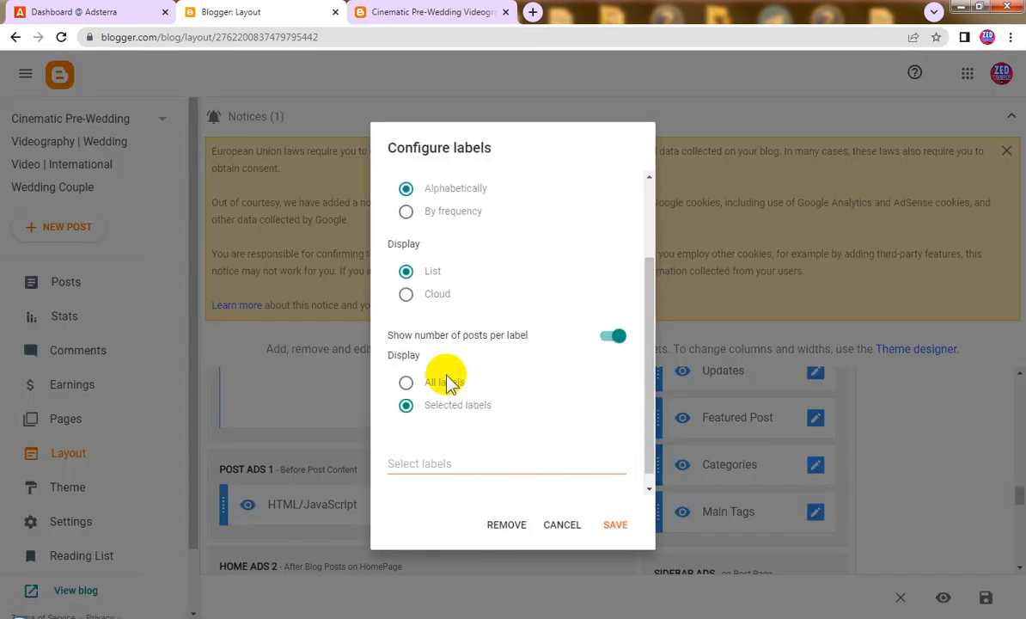
{"action": "left_click", "coordinate": [407, 384]}
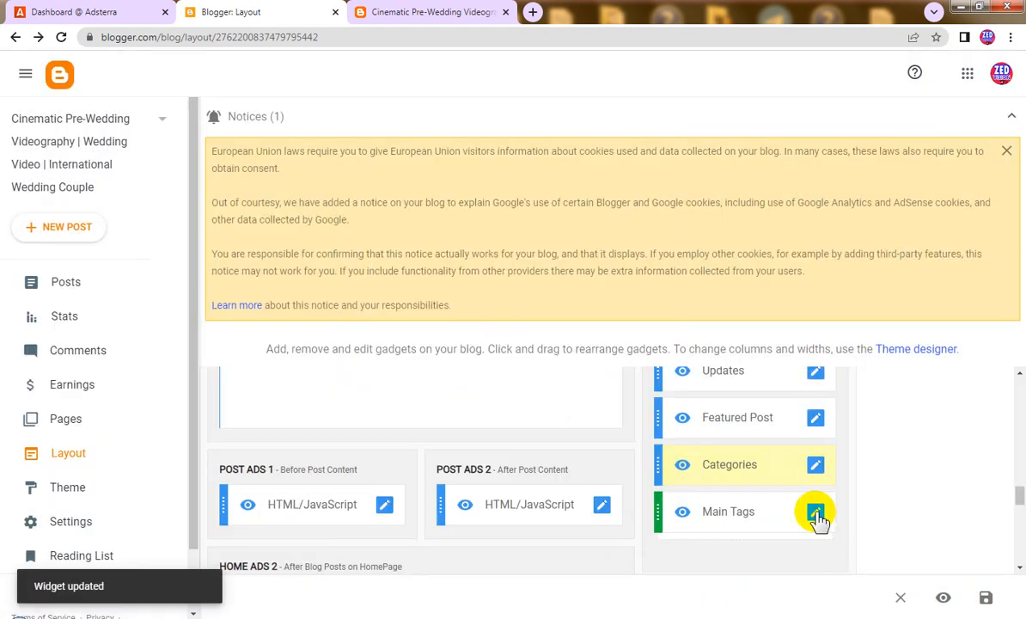
Set the Main Tags gadget to display all labels with the number of posts per label, and save it
{"action": "left_click", "coordinate": [815, 514]}
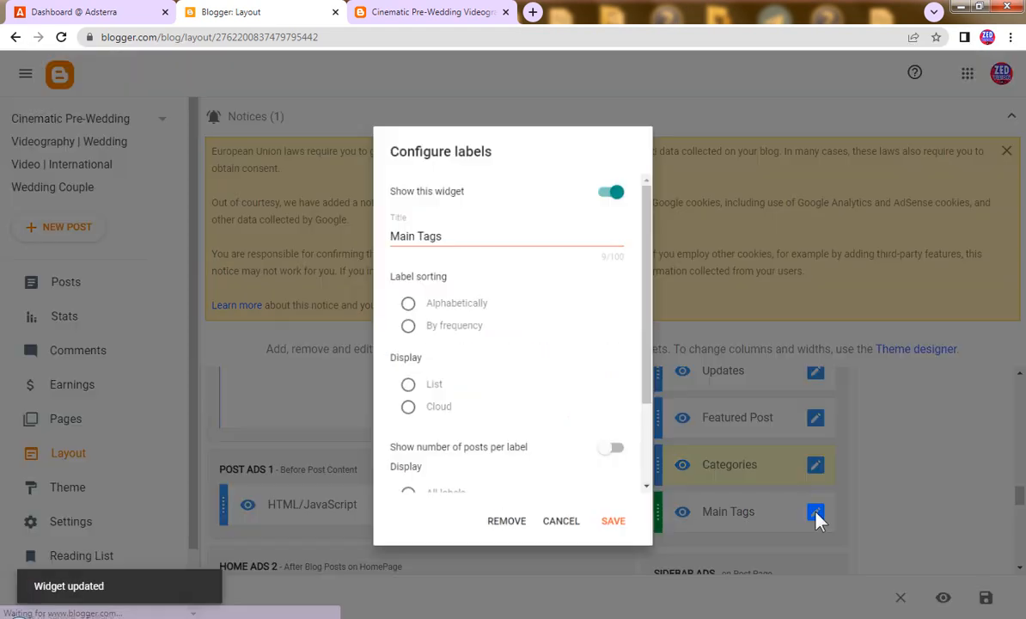
{"action": "scroll", "coordinate": [539, 391], "scroll_direction": "down", "scroll_amount": 3}
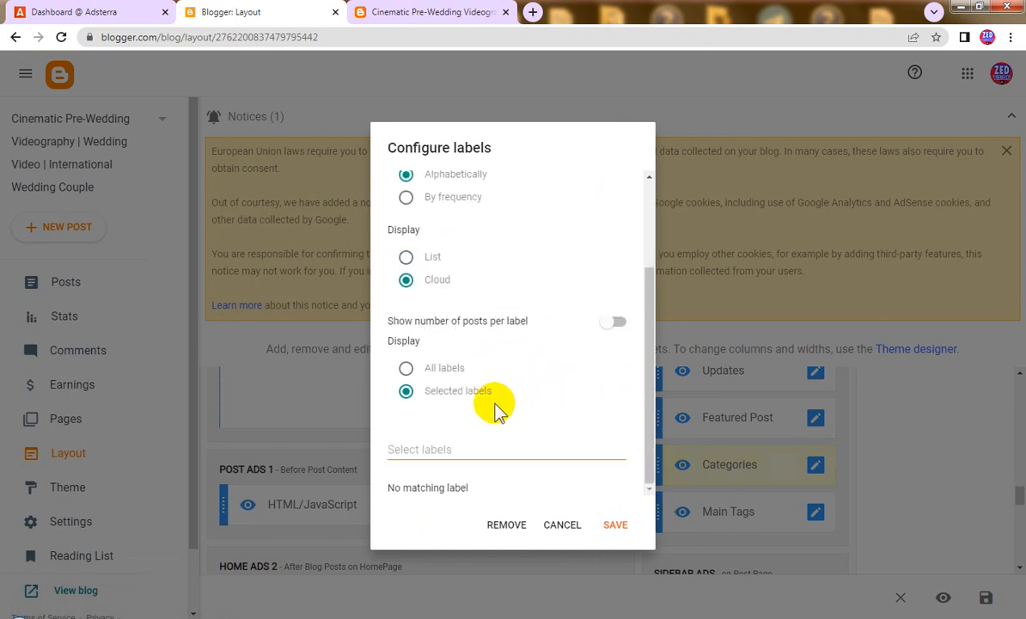
{"action": "left_click", "coordinate": [406, 370]}
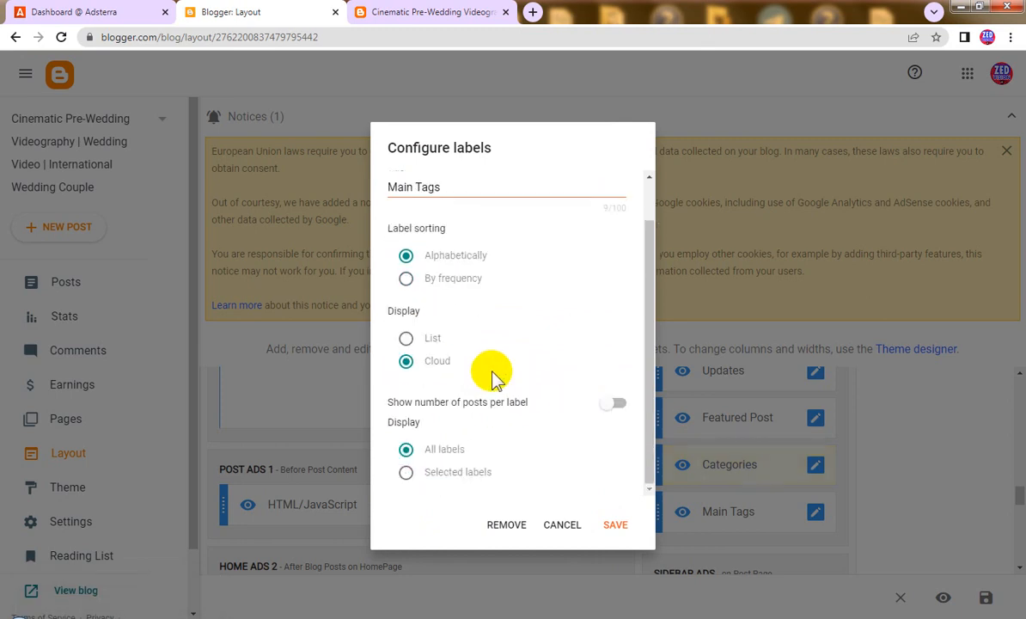
{"action": "left_click", "coordinate": [610, 404]}
{"action": "left_click", "coordinate": [619, 523]}
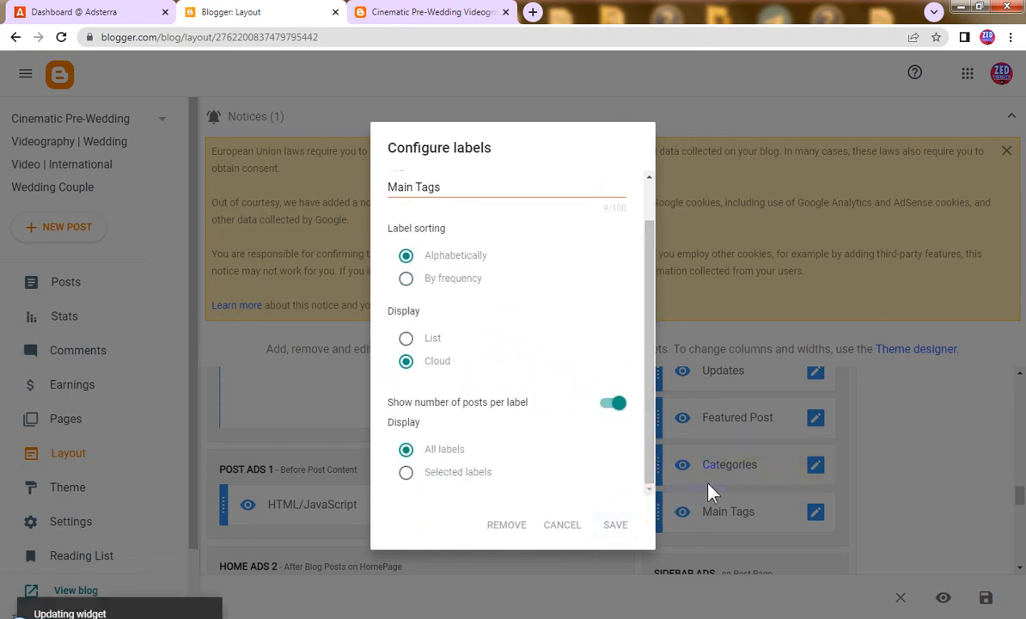
Move the Categories gadget up to the first place in the Sidebar B section and save the layout
{"action": "scroll", "coordinate": [852, 486], "scroll_direction": "up", "scroll_amount": 1}
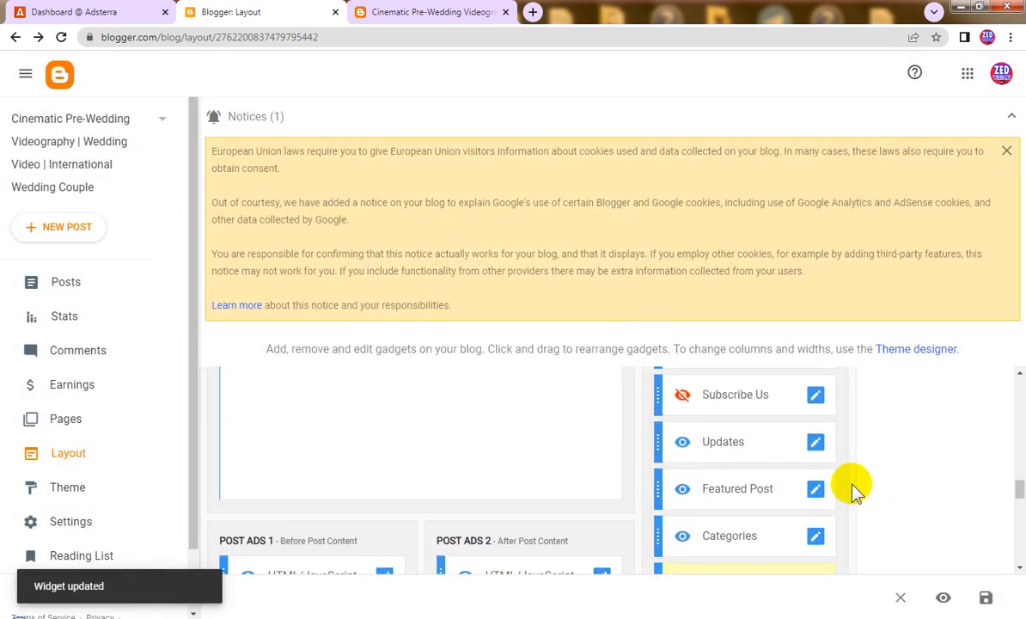
{"action": "scroll", "coordinate": [815, 508], "scroll_direction": "down", "scroll_amount": 1}
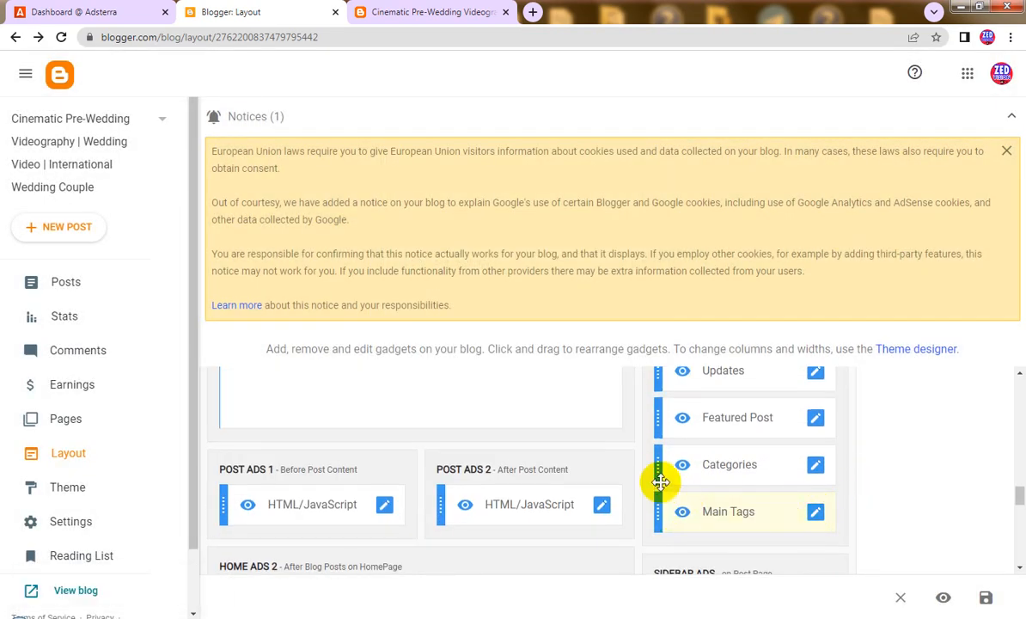
{"action": "left_click_drag", "start_coordinate": [656, 469], "coordinate": [658, 378]}
{"action": "scroll", "coordinate": [783, 448], "scroll_direction": "up", "scroll_amount": 2}
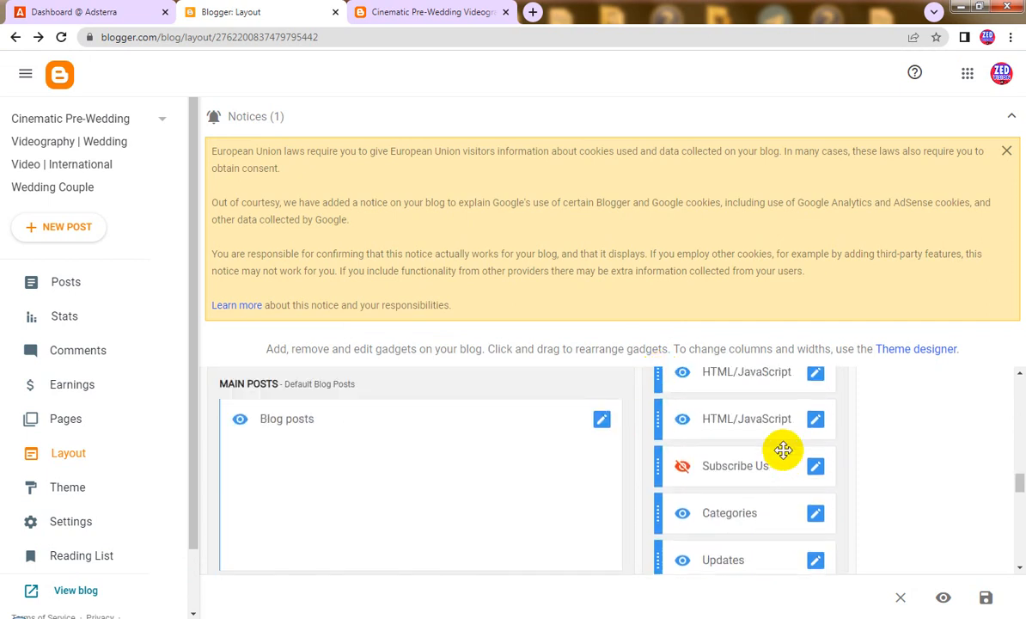
{"action": "left_click_drag", "start_coordinate": [658, 514], "coordinate": [660, 387]}
{"action": "scroll", "coordinate": [802, 476], "scroll_direction": "up", "scroll_amount": 1}
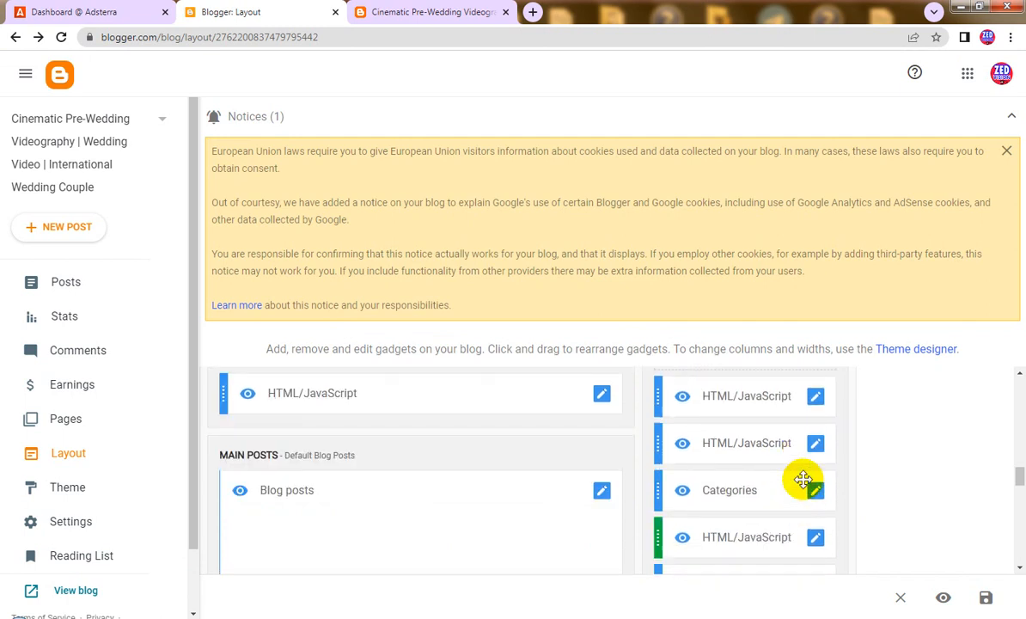
{"action": "left_click_drag", "start_coordinate": [659, 490], "coordinate": [661, 392]}
{"action": "scroll", "coordinate": [783, 478], "scroll_direction": "up", "scroll_amount": 1}
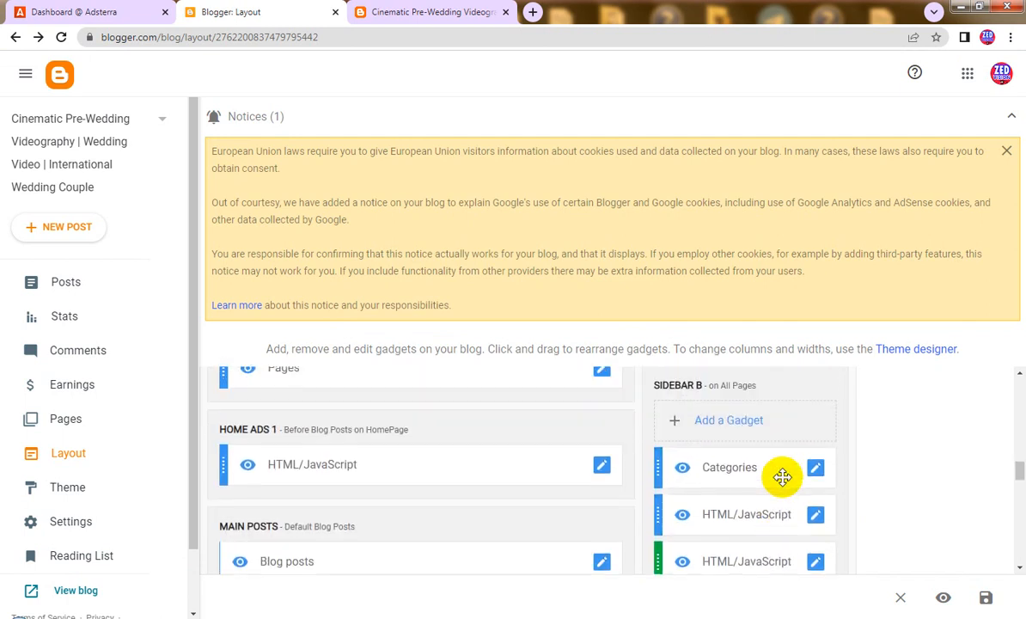
{"action": "left_click", "coordinate": [977, 599]}
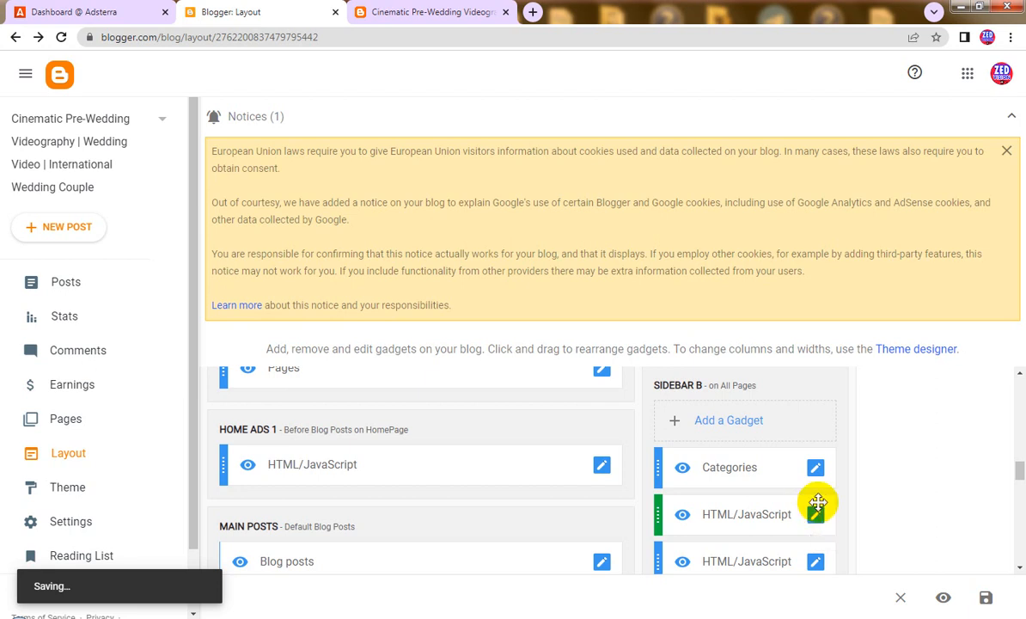
Reload the live blog homepage and examine its sidebar, content sections and footer after the gadget changes
{"action": "left_click", "coordinate": [408, 13]}
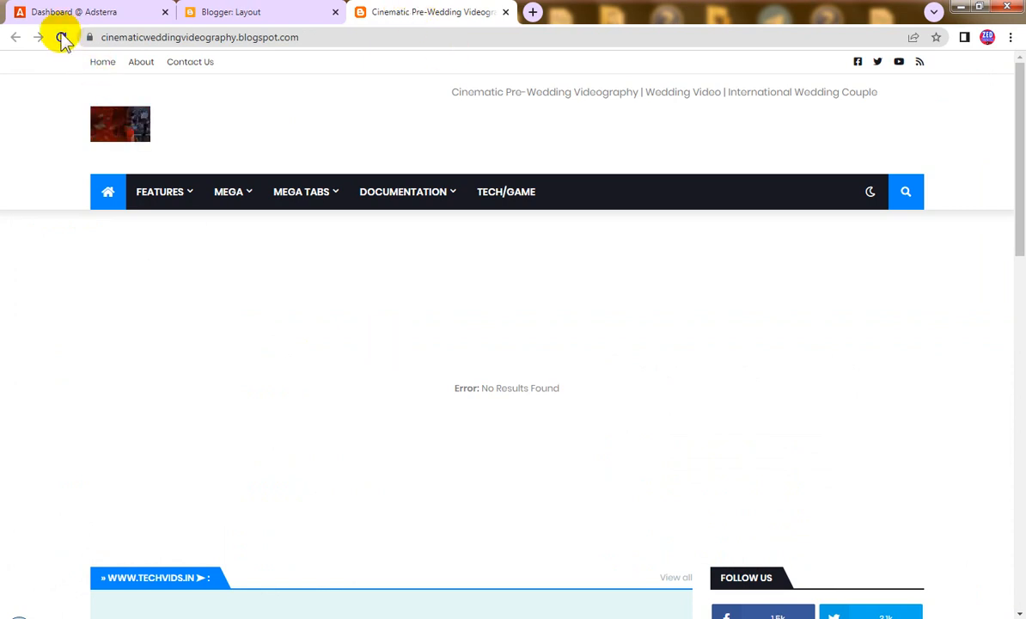
{"action": "left_click", "coordinate": [61, 37]}
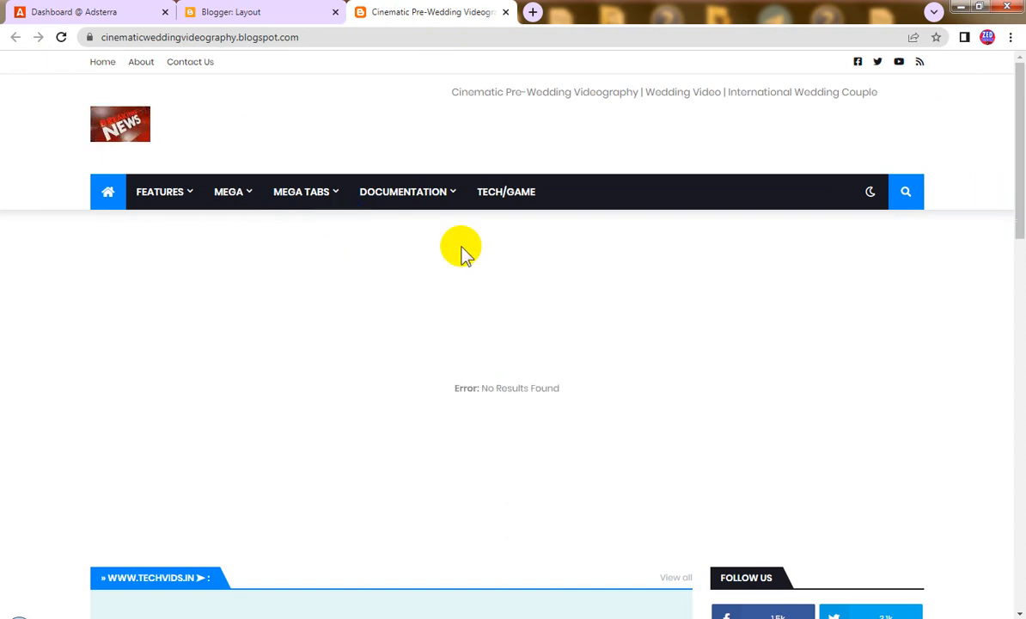
{"action": "scroll", "coordinate": [550, 384], "scroll_direction": "down", "scroll_amount": 10}
{"action": "scroll", "coordinate": [550, 384], "scroll_direction": "down", "scroll_amount": 2}
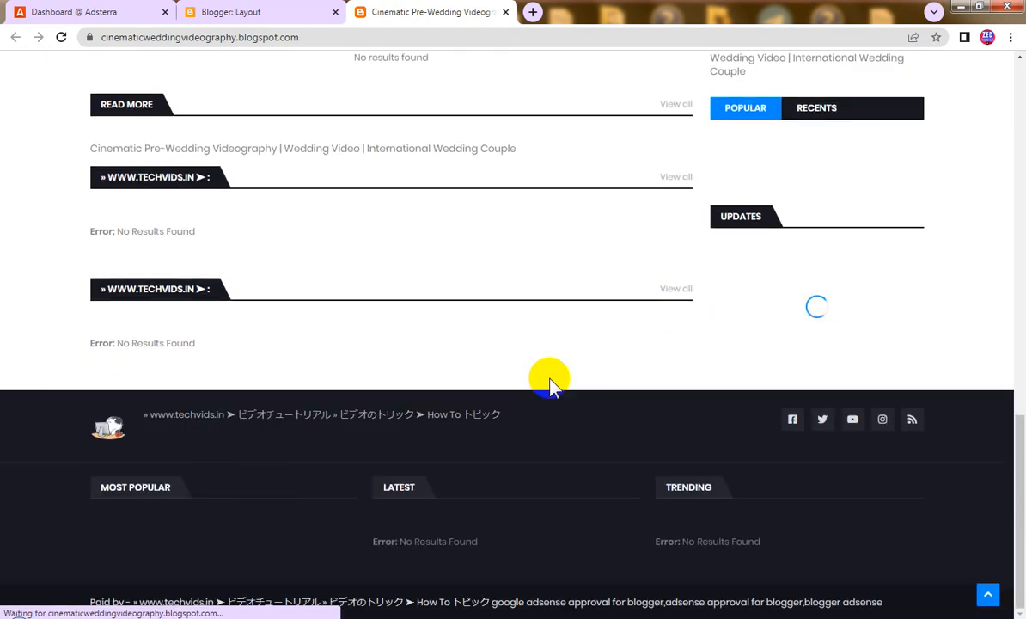
{"action": "scroll", "coordinate": [550, 385], "scroll_direction": "up", "scroll_amount": 12}
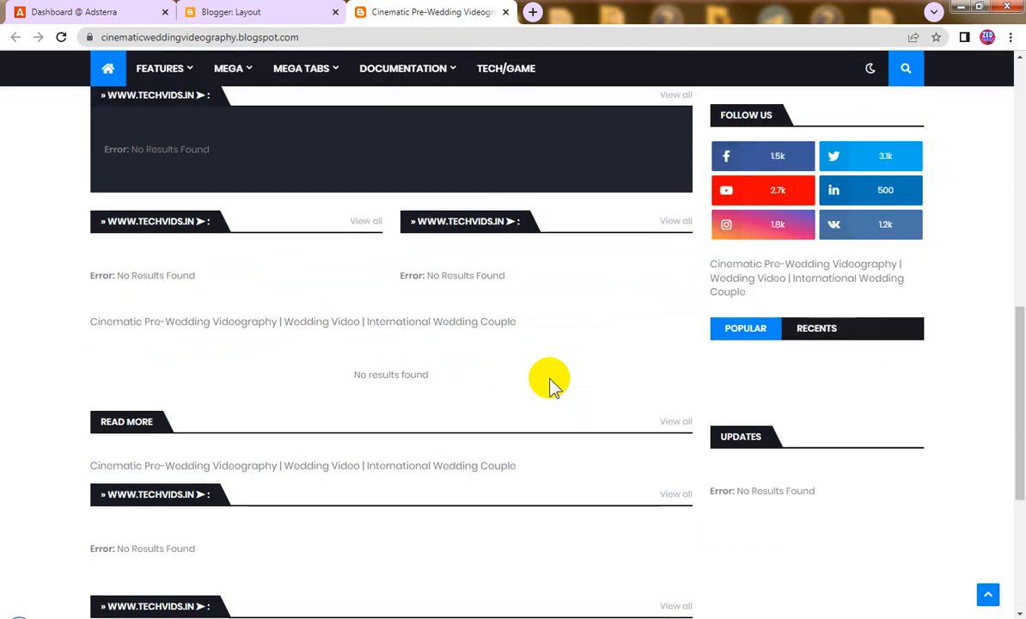
{"action": "scroll", "coordinate": [550, 384], "scroll_direction": "up", "scroll_amount": 1}
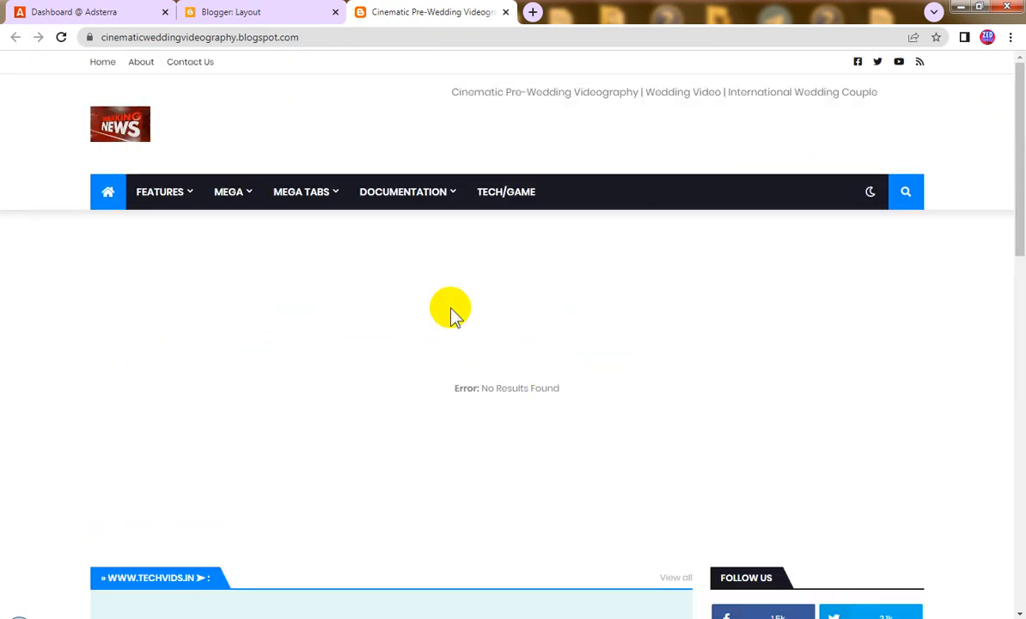
{"action": "scroll", "coordinate": [447, 307], "scroll_direction": "down", "scroll_amount": 3}
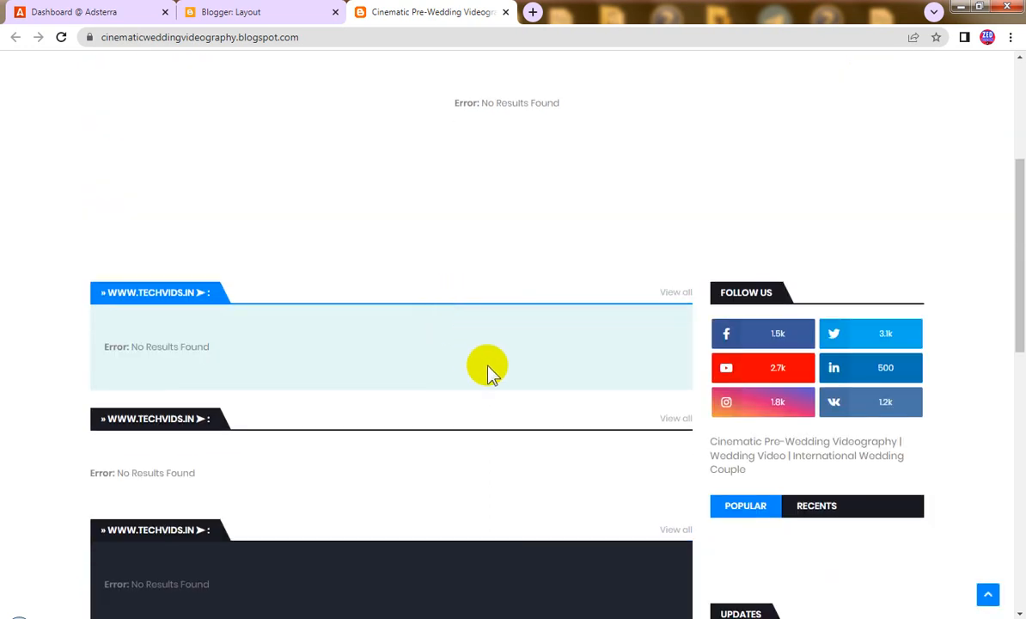
{"action": "scroll", "coordinate": [488, 369], "scroll_direction": "up", "scroll_amount": 4}
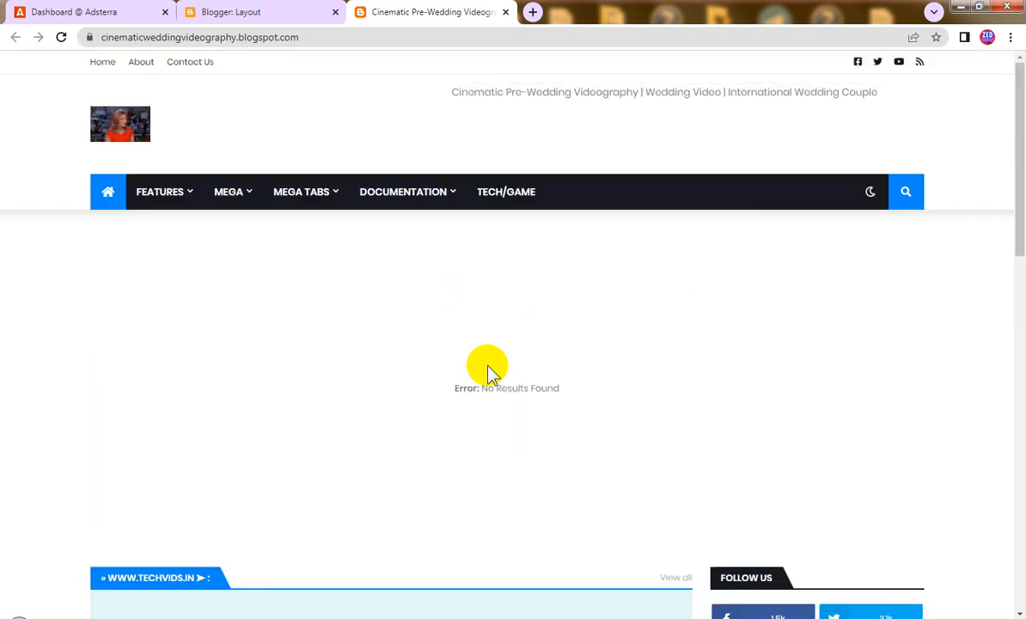